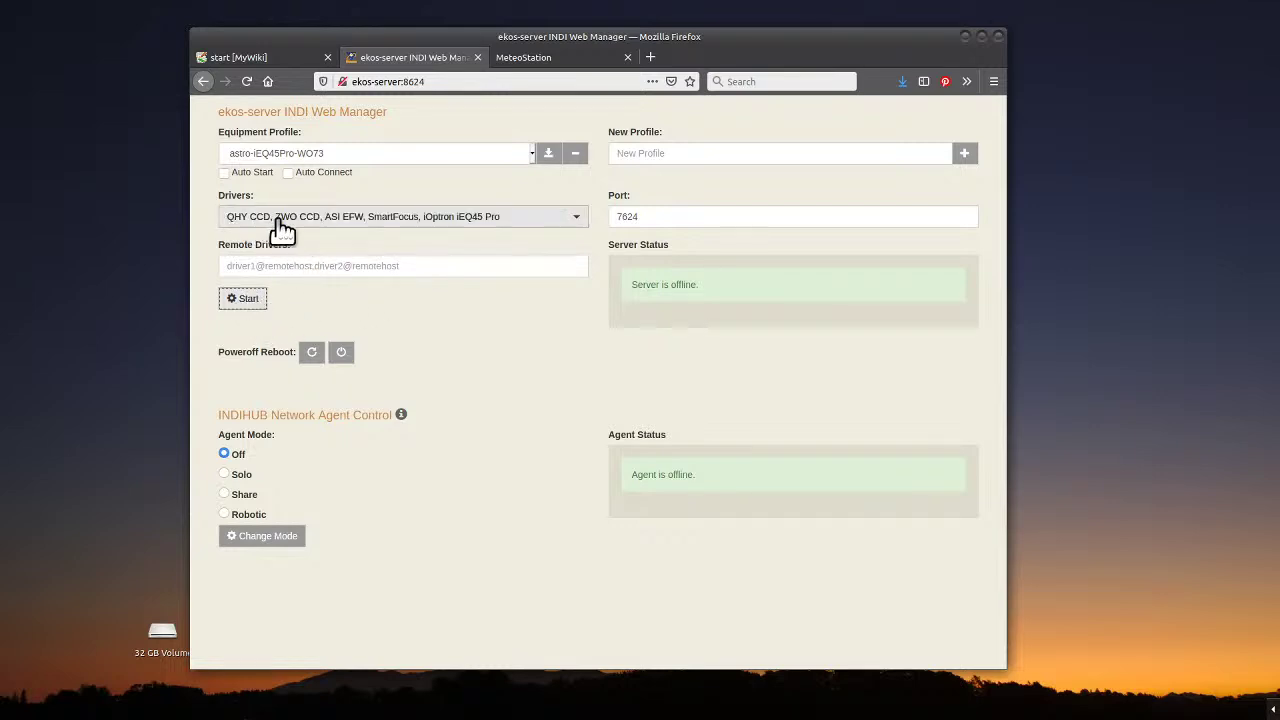
- Review the drivers selected for the astro-iEQ45Pro-WO73 profile, from the cameras, filter wheel and focuser to the telescope mount
left_click(566, 223)
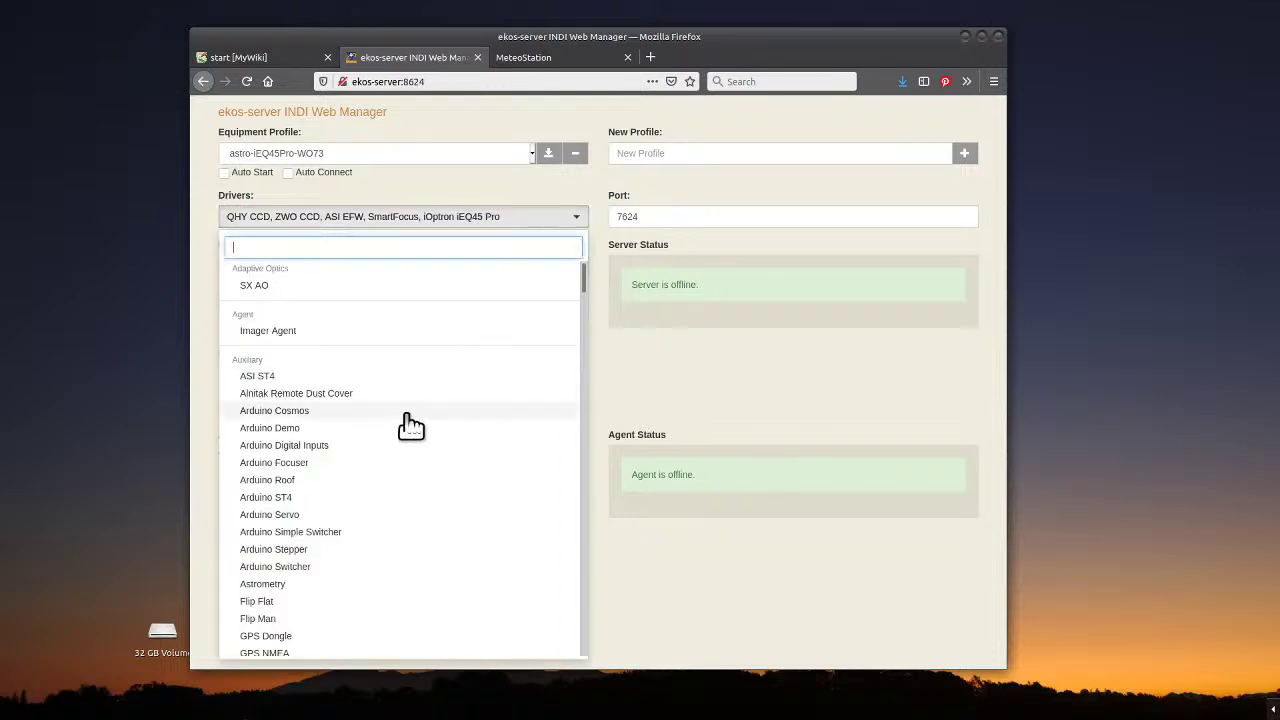
scroll(402, 423, "down", 10)
scroll(402, 423, "down", 6)
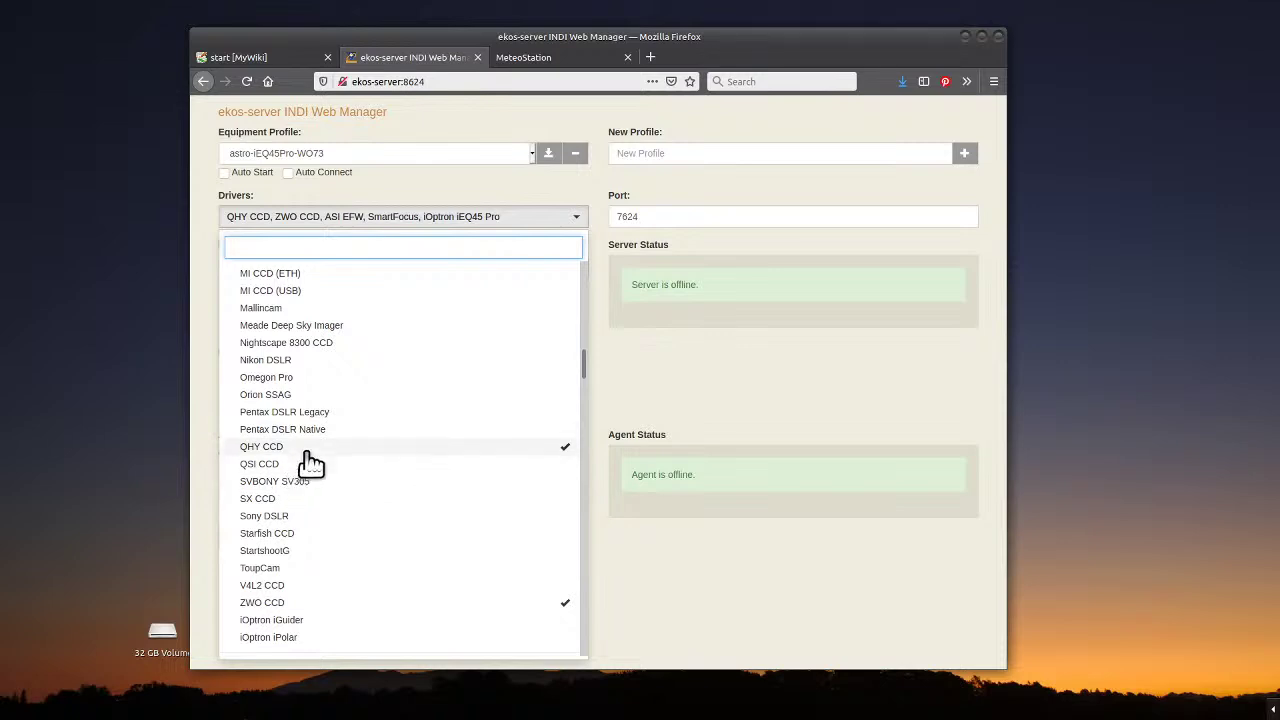
scroll(308, 463, "down", 1)
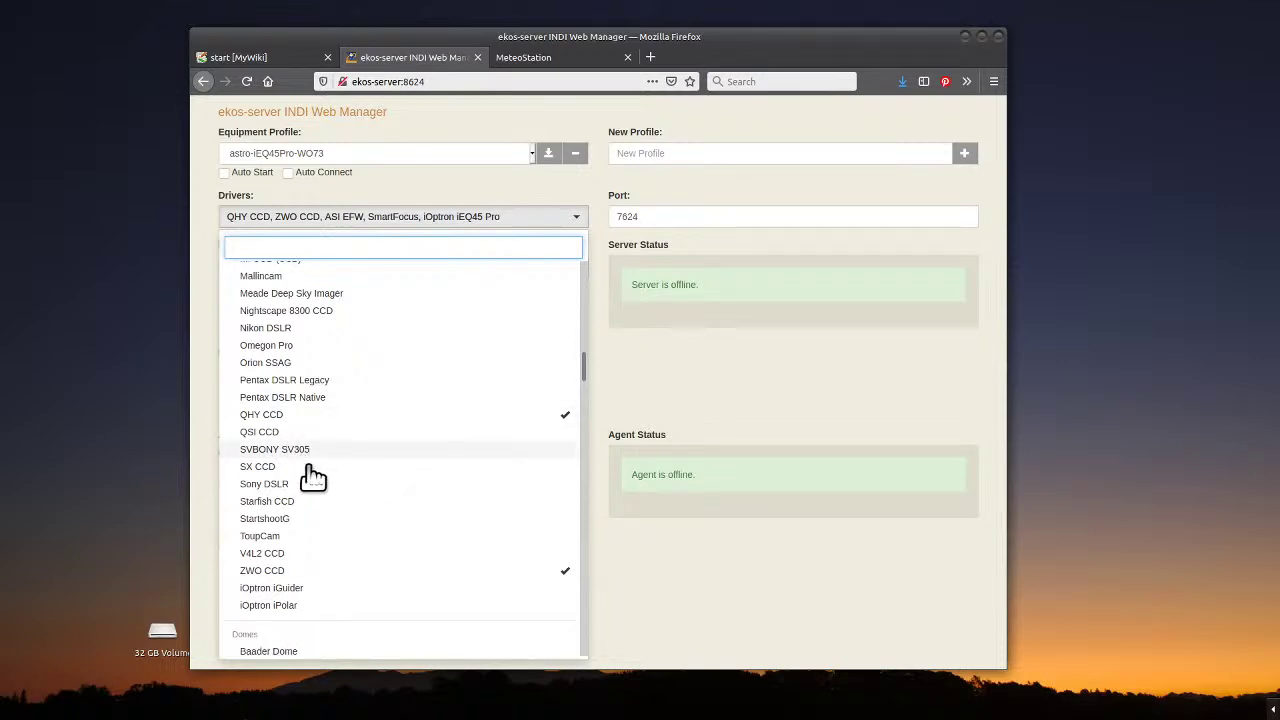
scroll(316, 586, "down", 8)
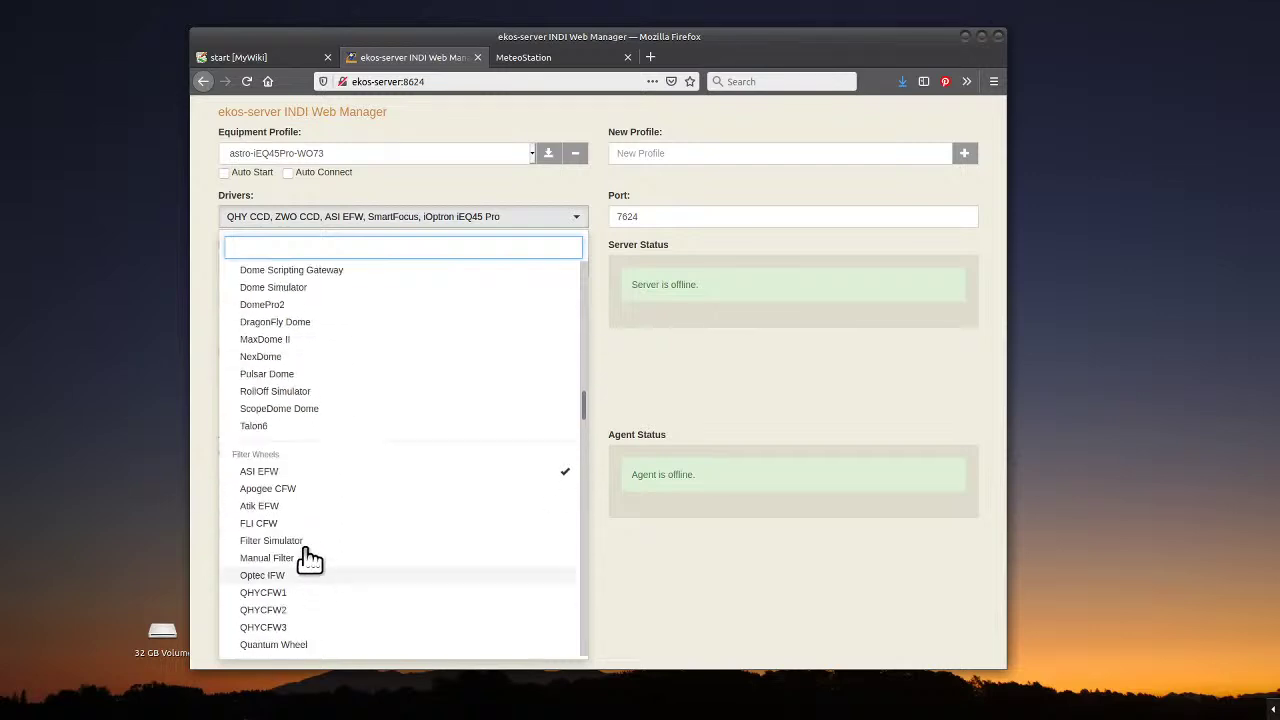
scroll(277, 486, "down", 8)
scroll(281, 485, "down", 10)
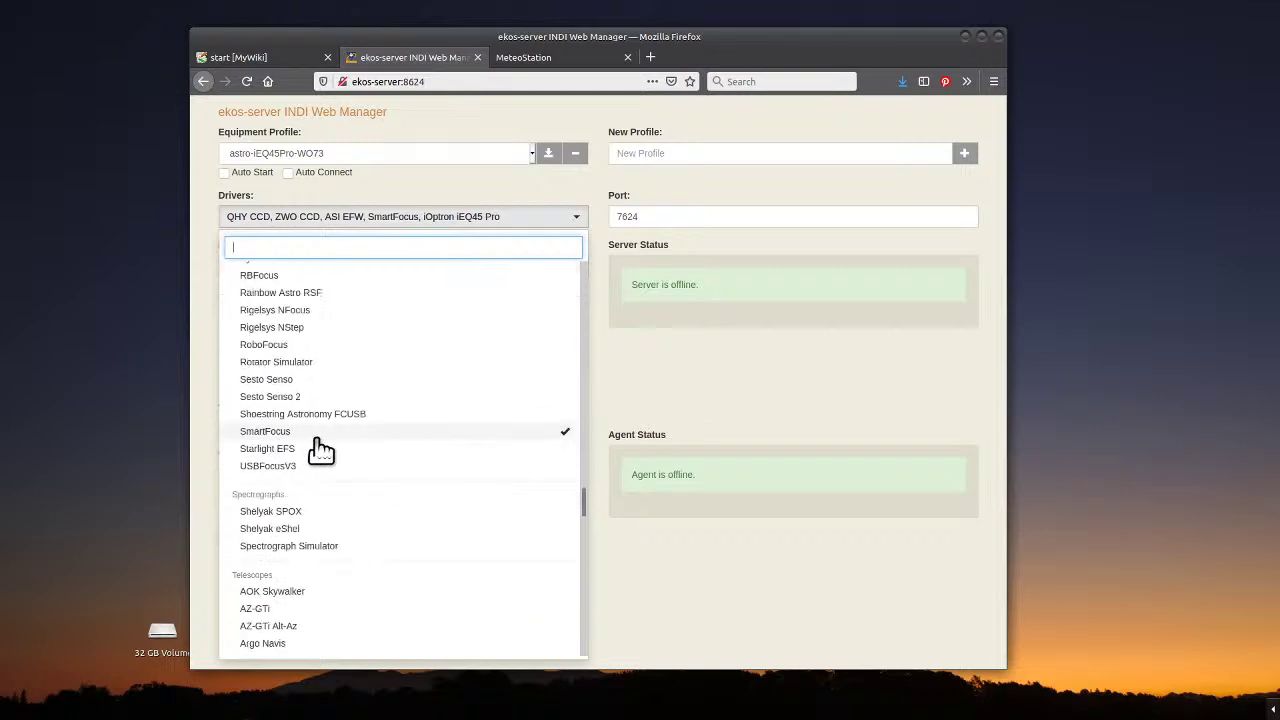
scroll(326, 450, "down", 12)
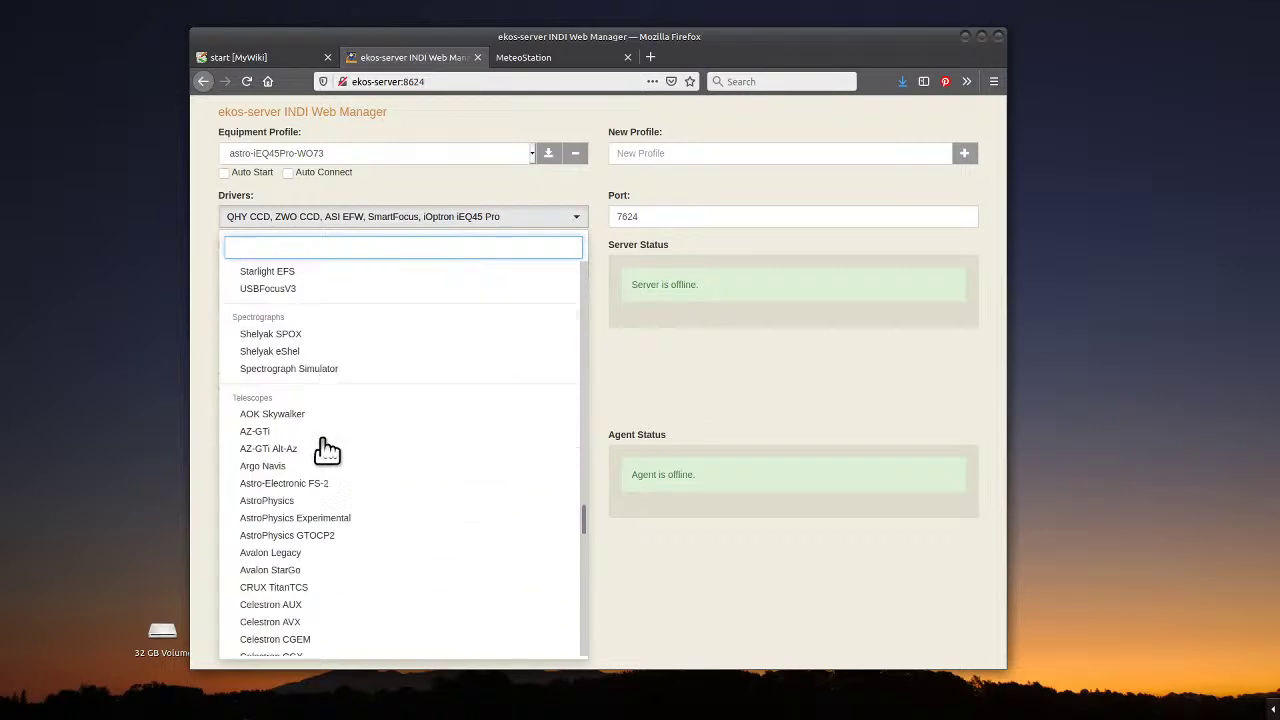
scroll(326, 450, "down", 7)
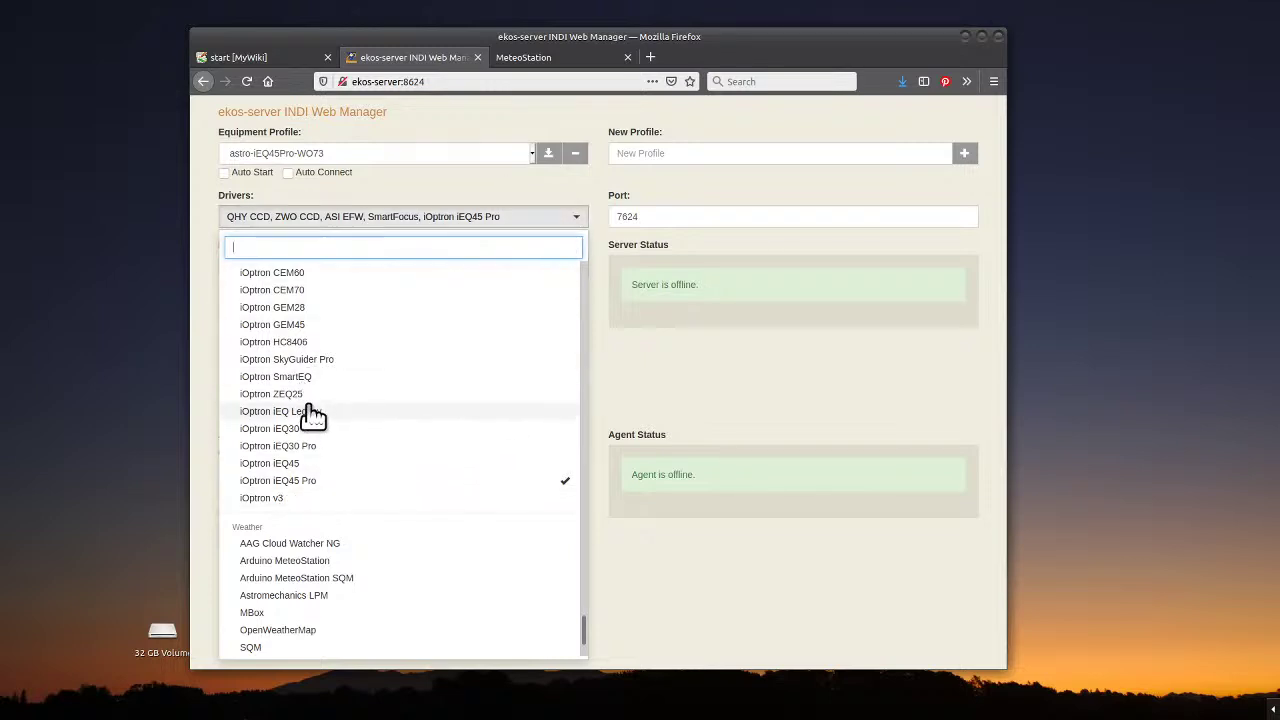
left_click(577, 224)
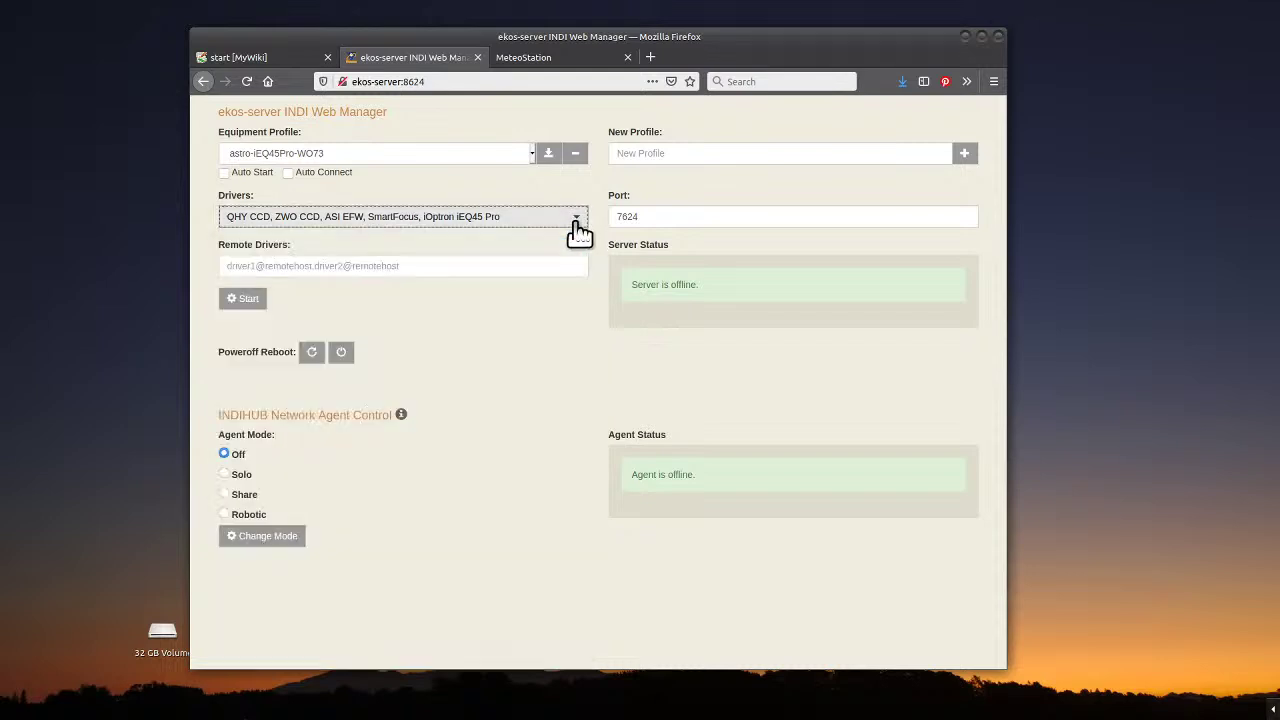
- Start the INDI server with the astro-iEQ45Pro-WO73 equipment profile and minimize the browser window
left_click(246, 304)
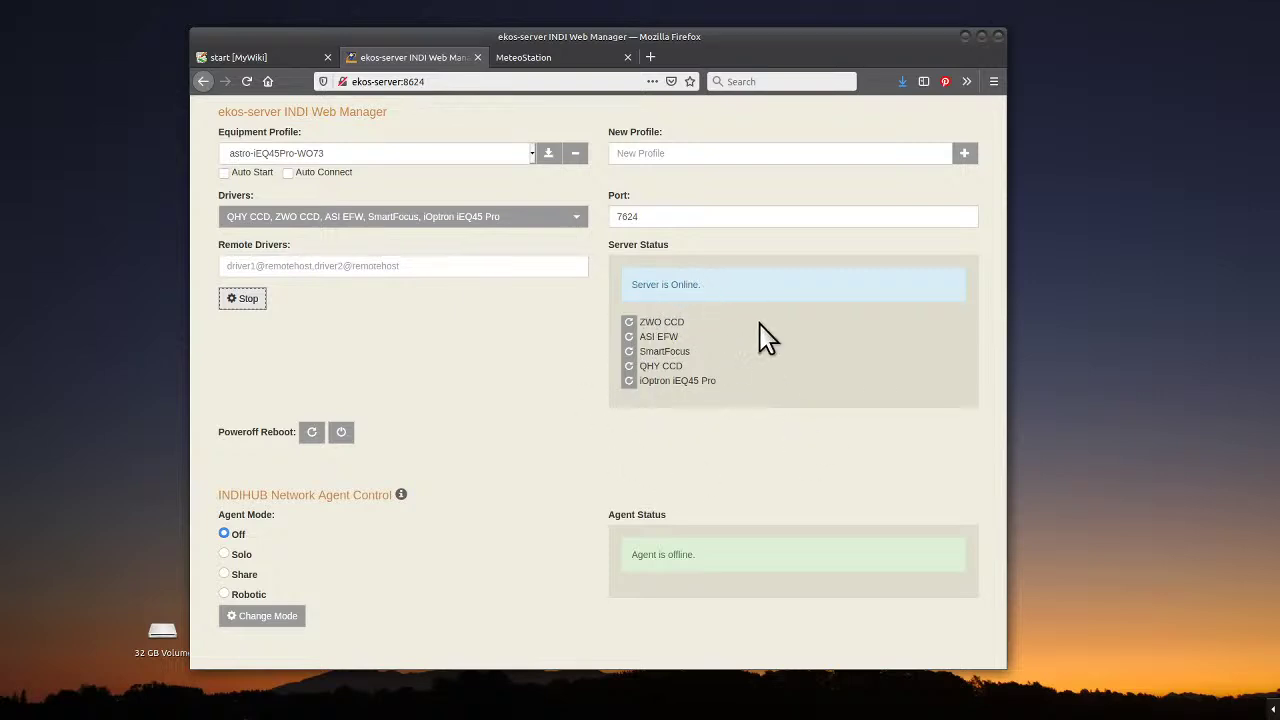
left_click(963, 37)
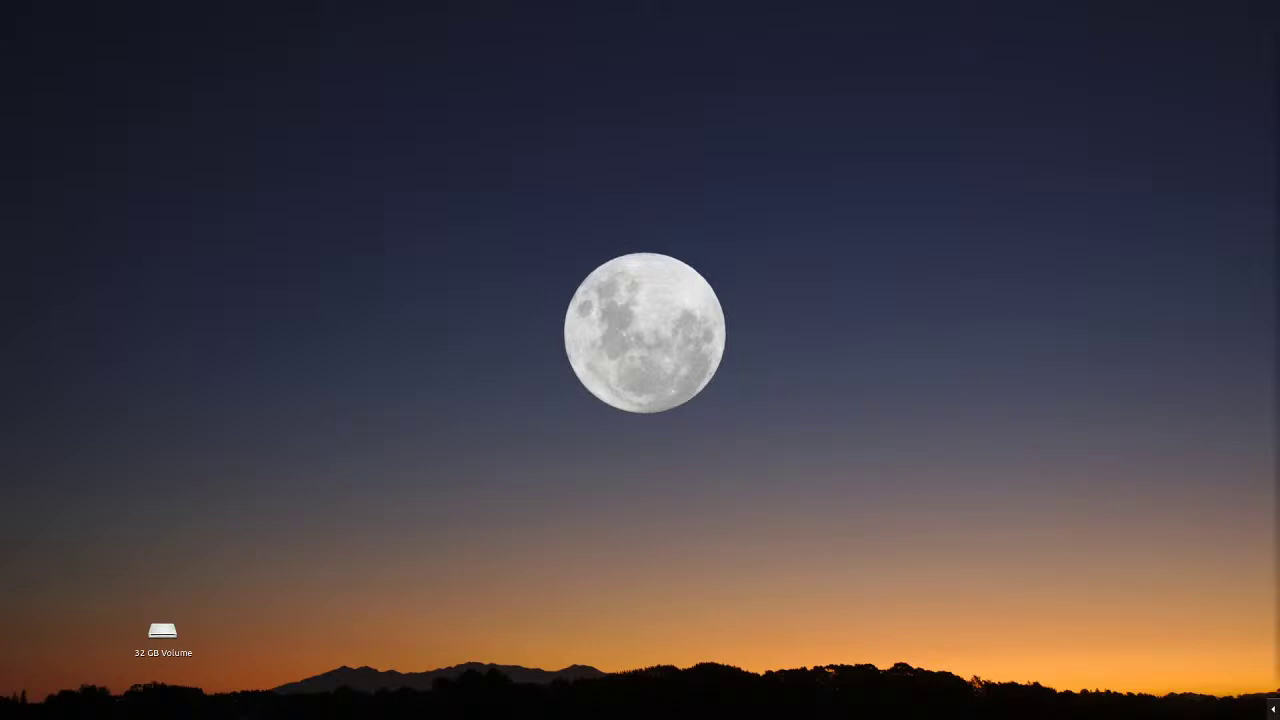
- Bring the KStars window onto this desktop and enlarge it to fill most of the screen
left_click_drag(1279, 80, 497, 10)
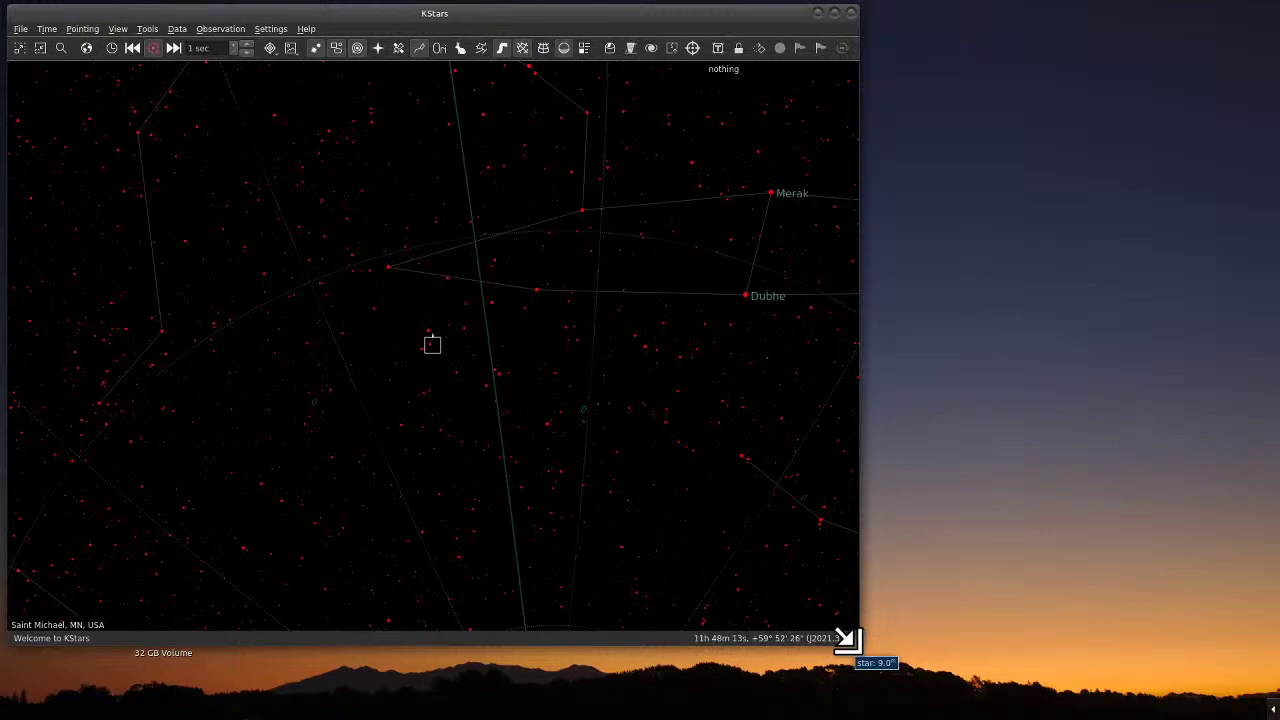
left_click_drag(889, 636, 1241, 668)
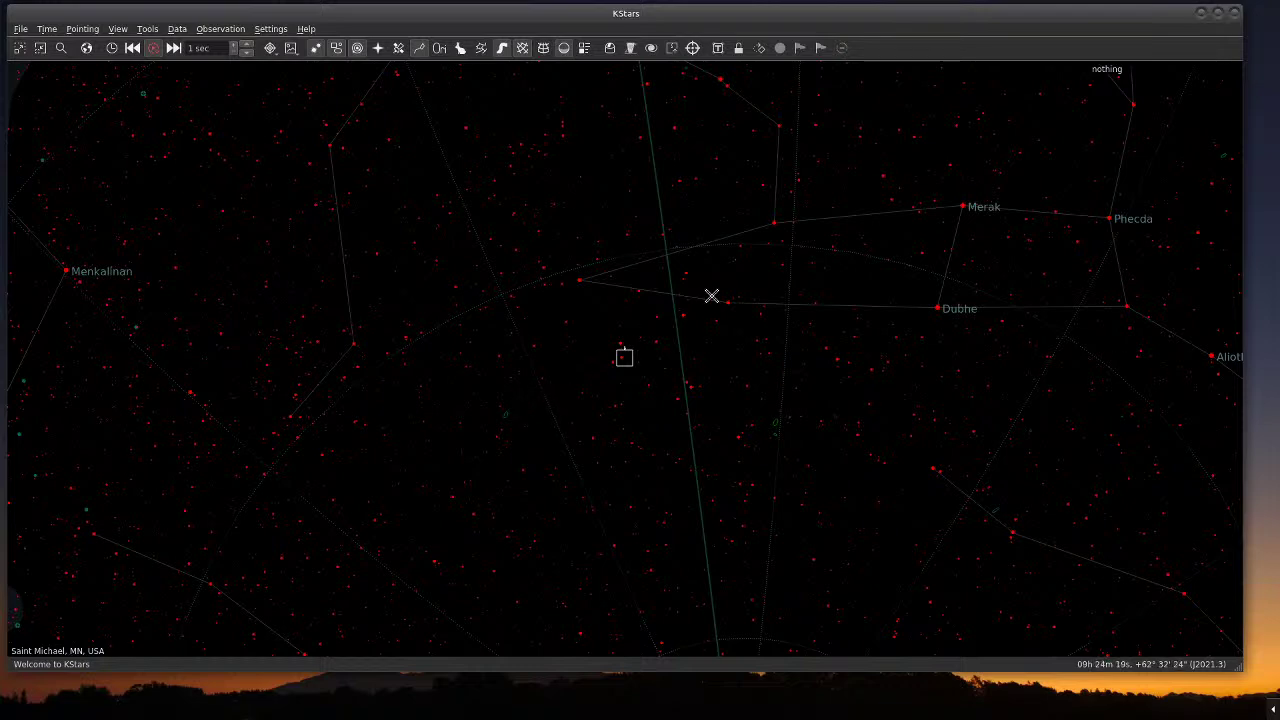
left_click_drag(811, 317, 794, 249)
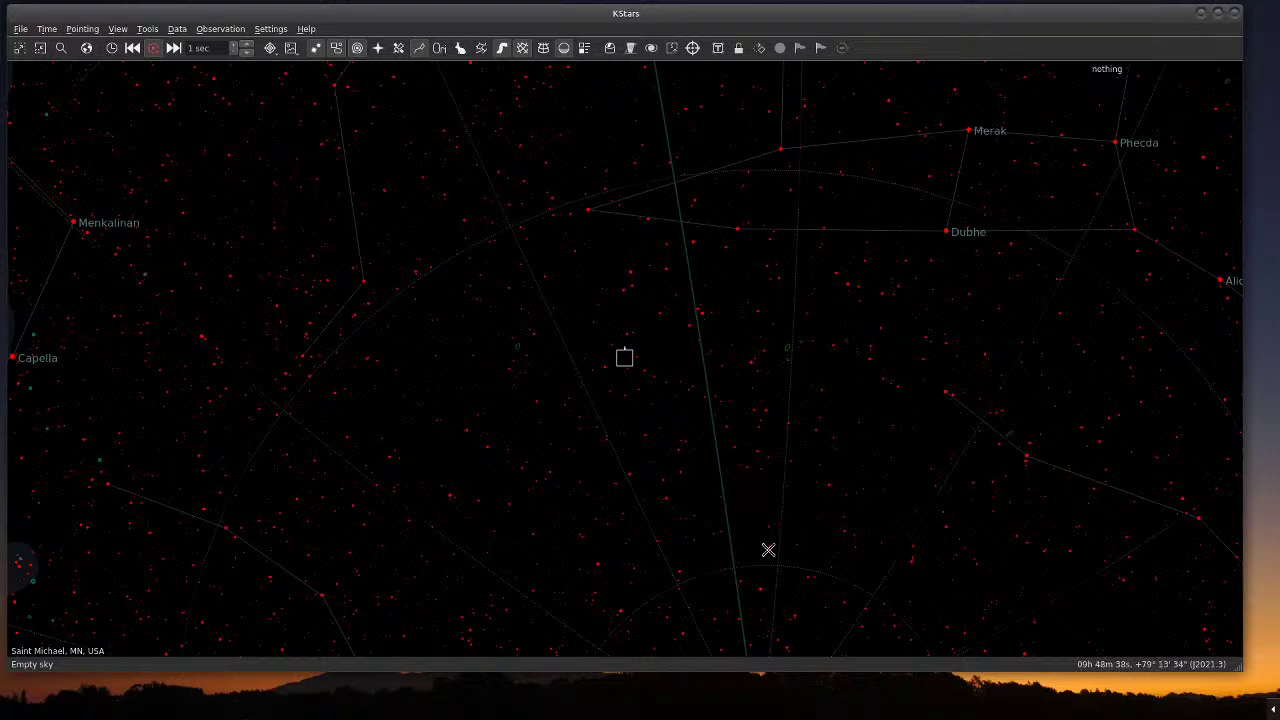
- Open the Ekos observatory control window from KStars
mouse_move(768, 550)
left_click(147, 29)
left_click(175, 182)
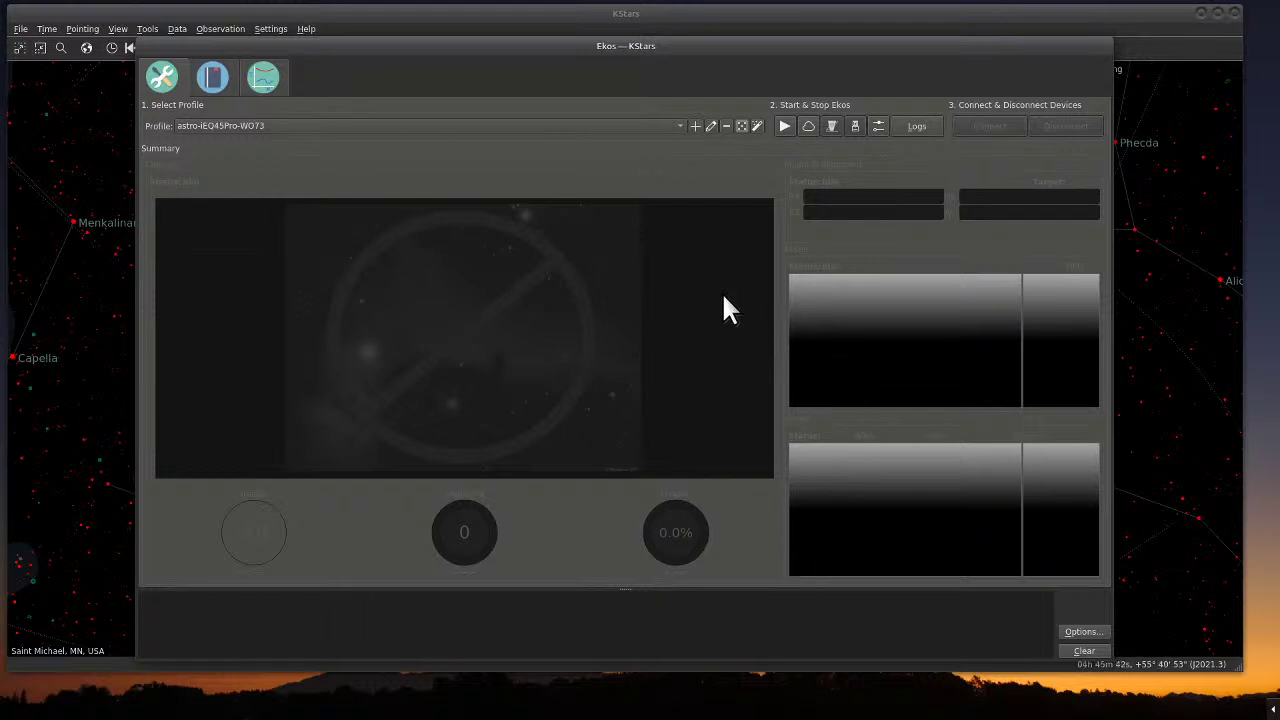
- Review and save the astro-iEQ45Pro-WO73 profile's device and telescope settings, and start Ekos with it
left_click(708, 127)
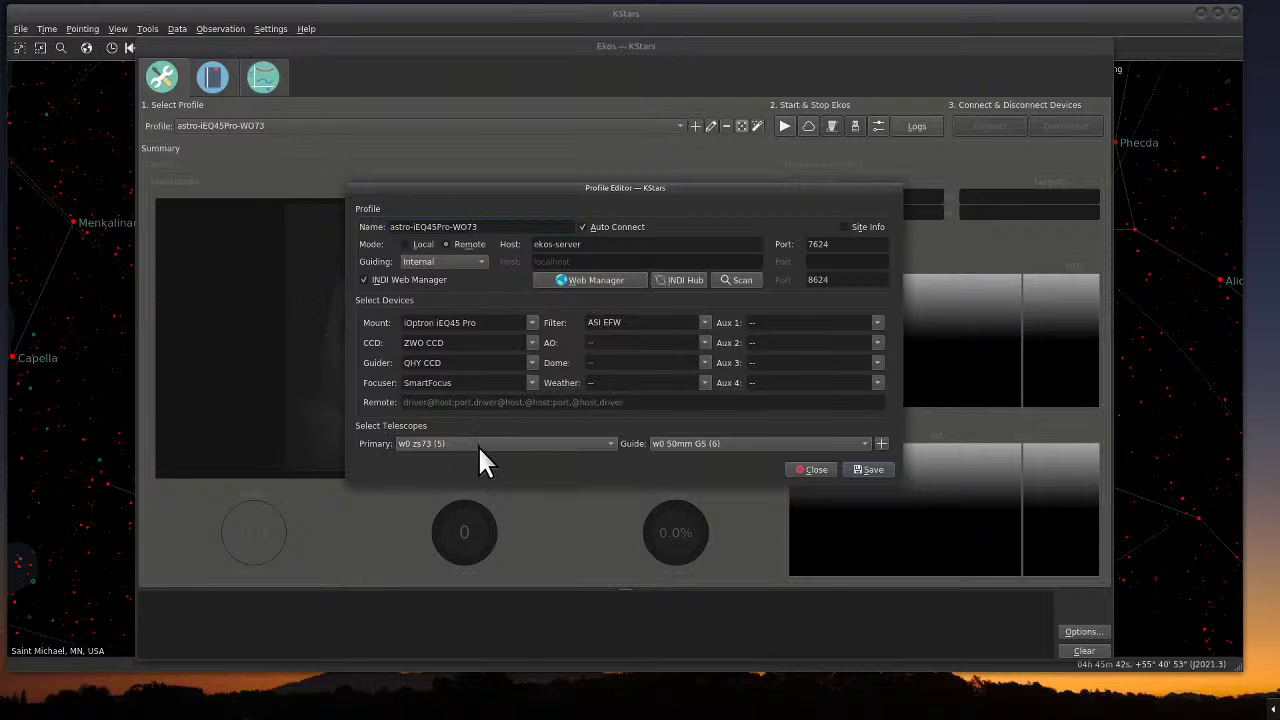
left_click(868, 472)
left_click(784, 126)
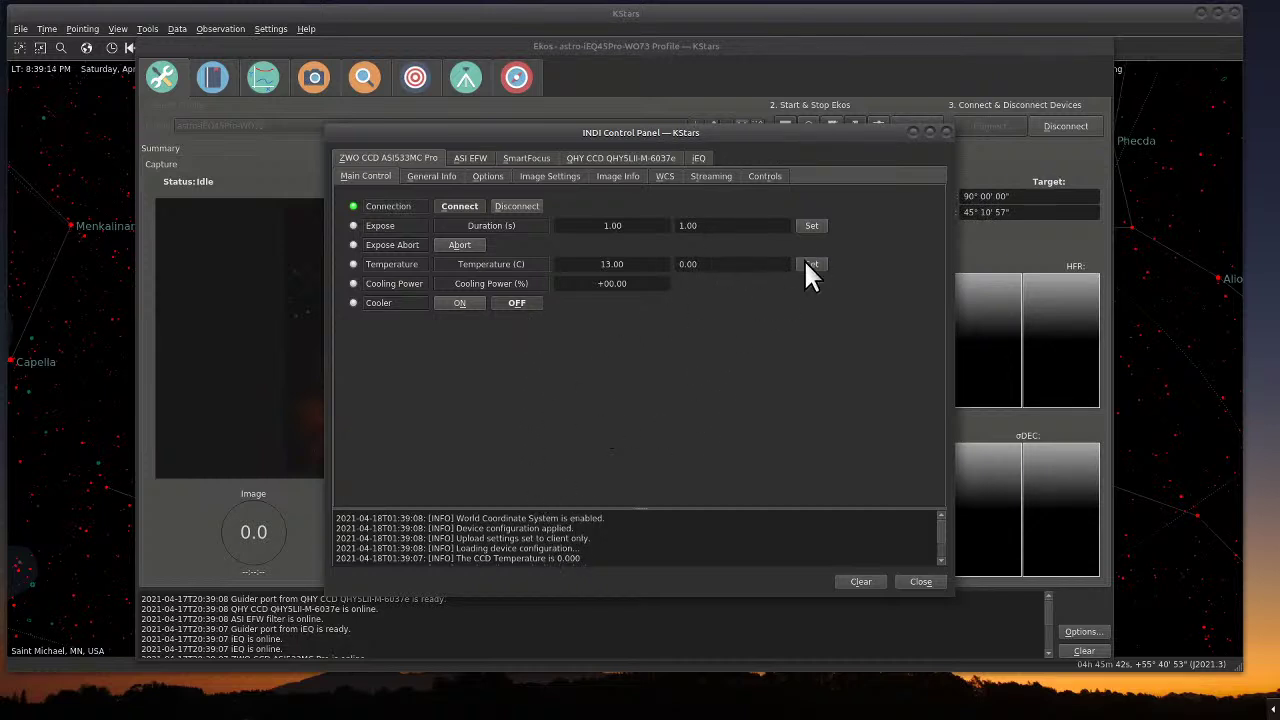
- Check the main controls of the iEQ mount, QHY guide camera, SmartFocus focuser, ASI EFW filter wheel and ZWO camera
left_click(699, 158)
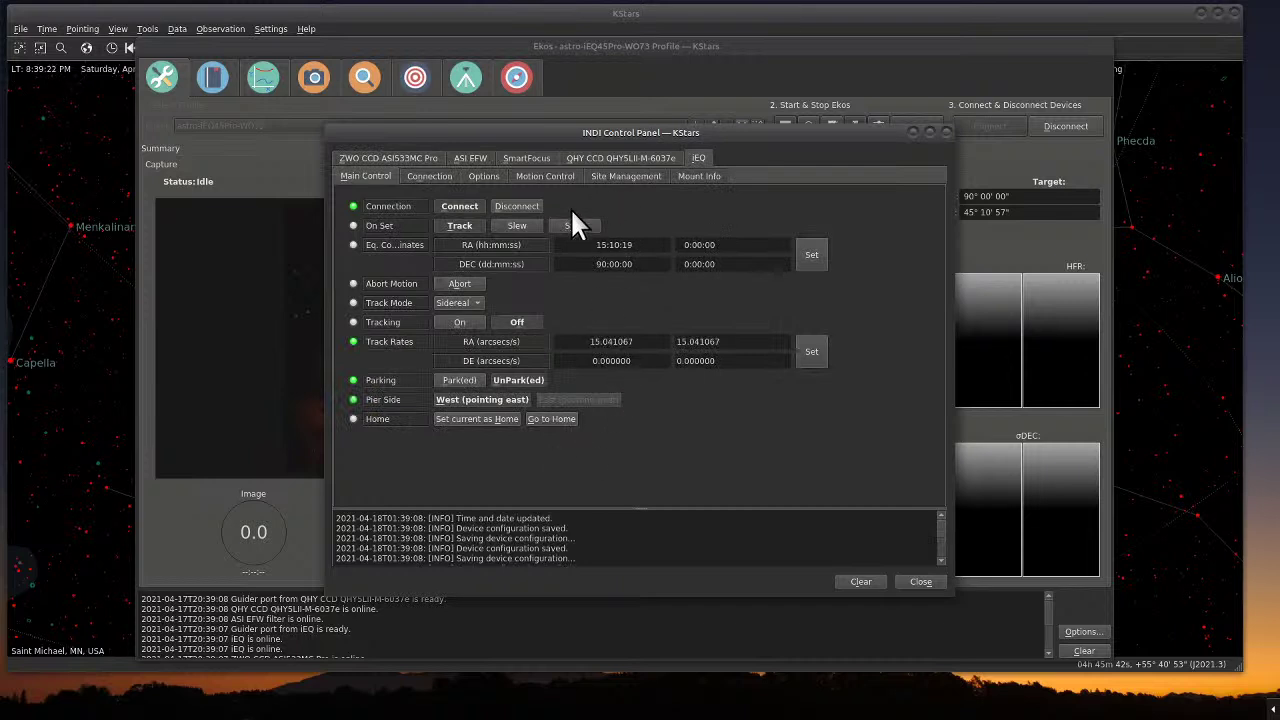
left_click(610, 156)
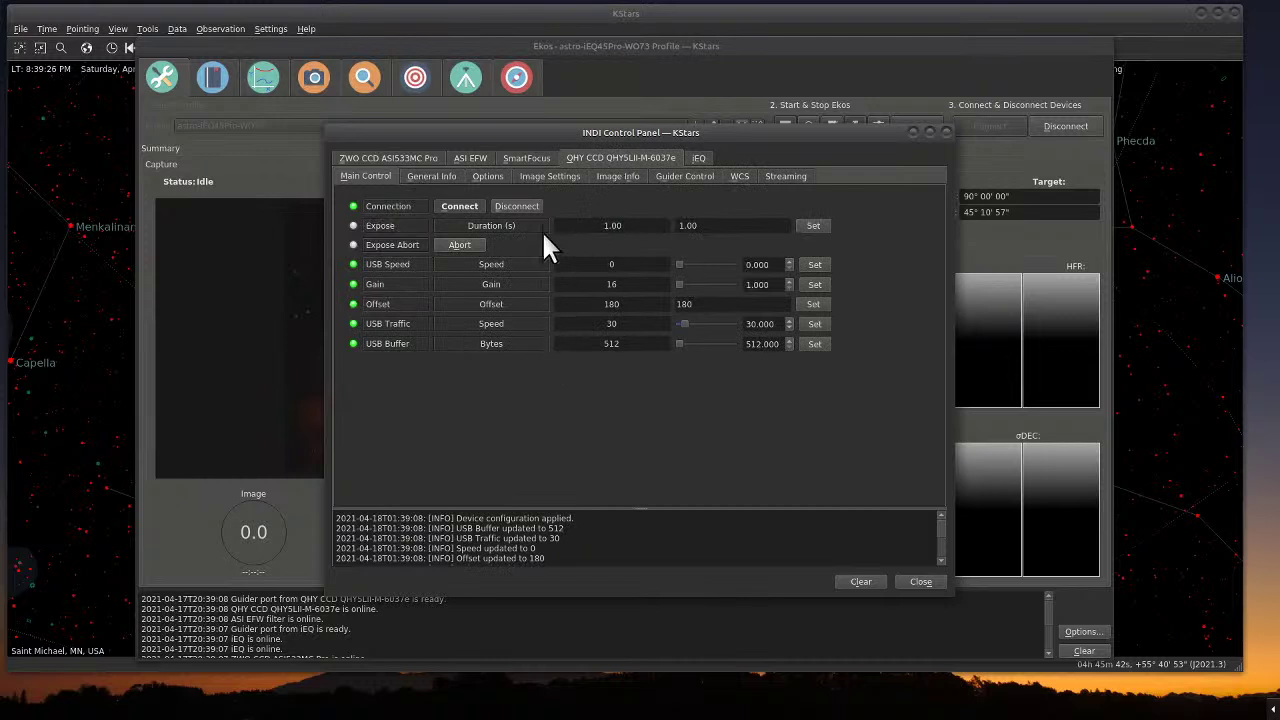
left_click(530, 160)
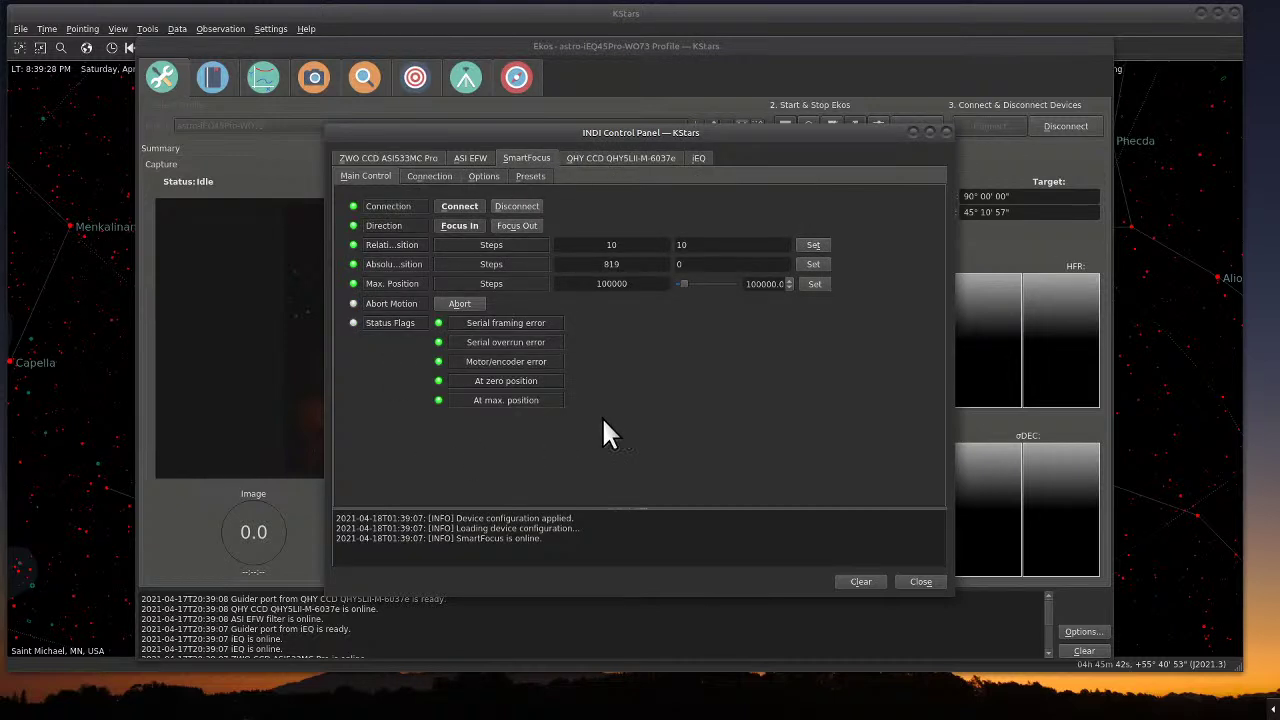
left_click(476, 157)
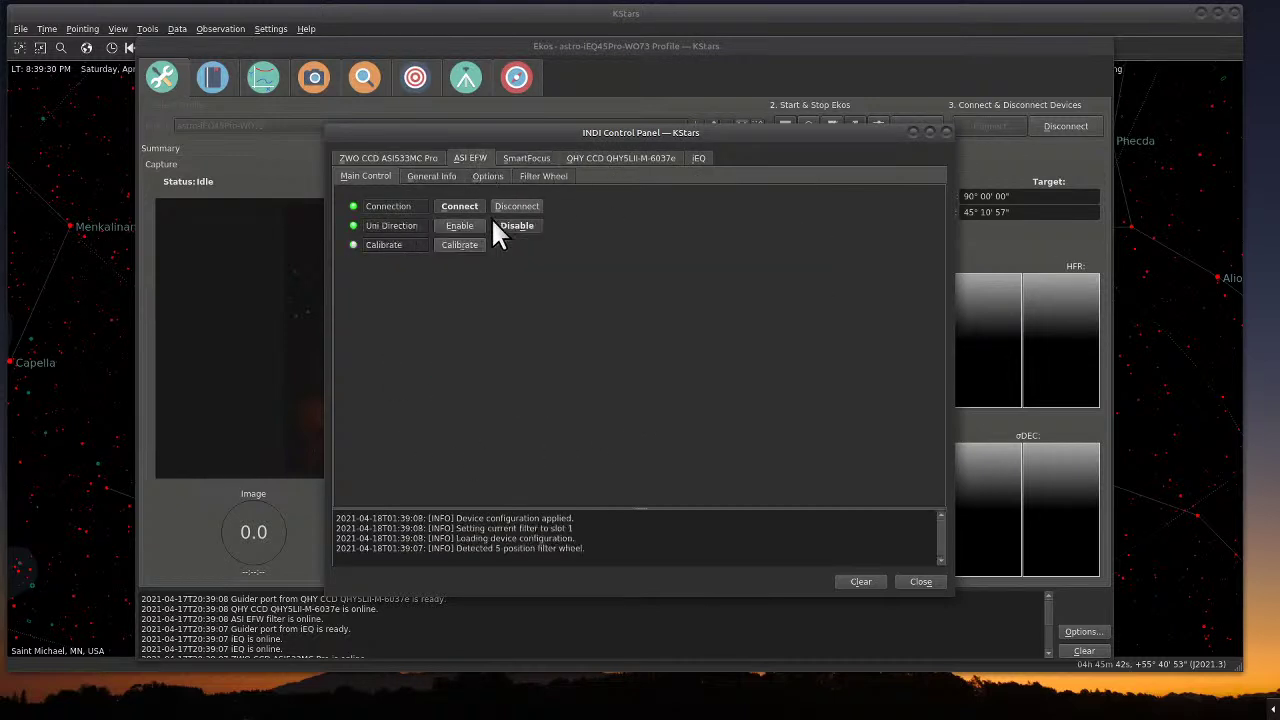
left_click(395, 156)
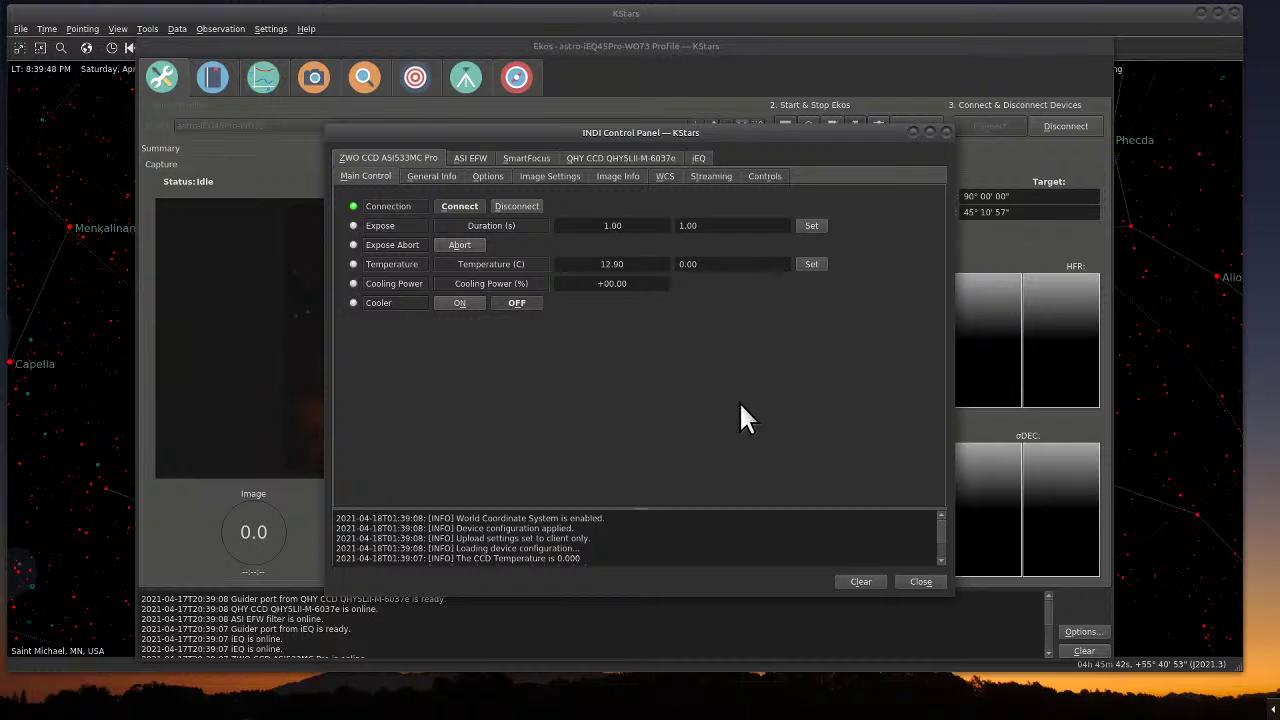
- Check the serial connection settings of the iEQ mount and the SmartFocus focuser, and close the INDI Control Panel
left_click(700, 158)
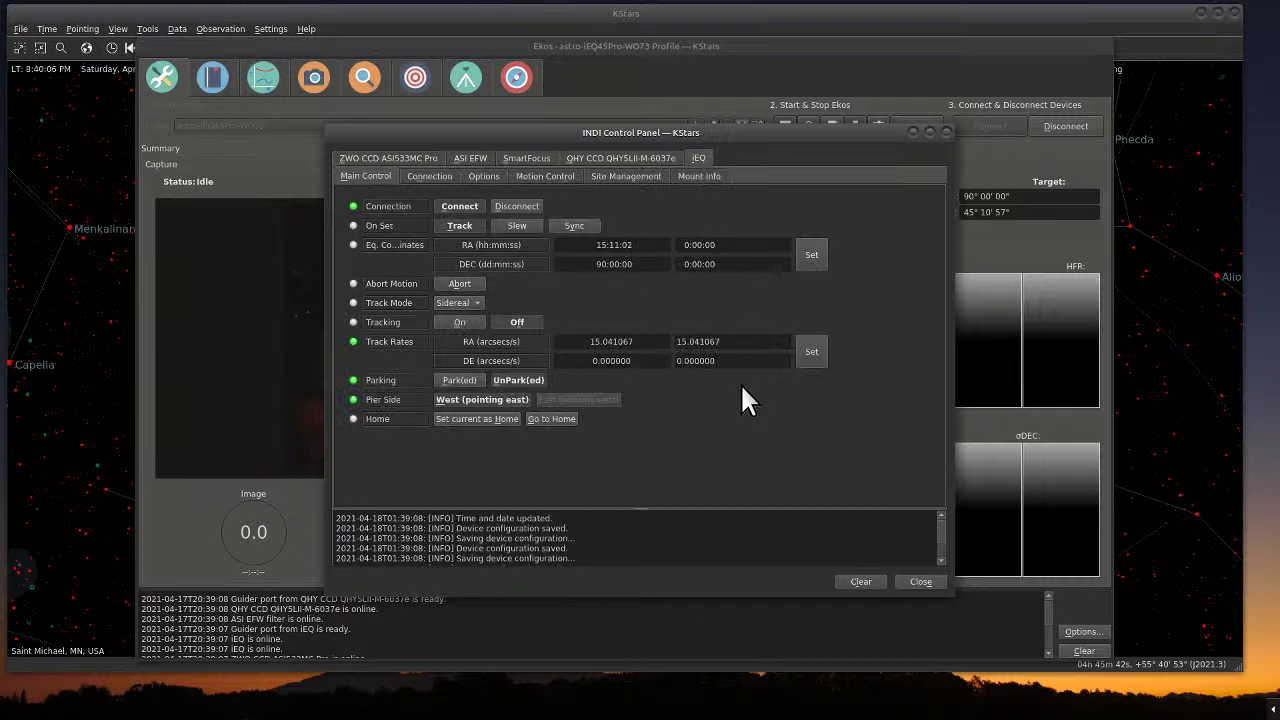
left_click(445, 176)
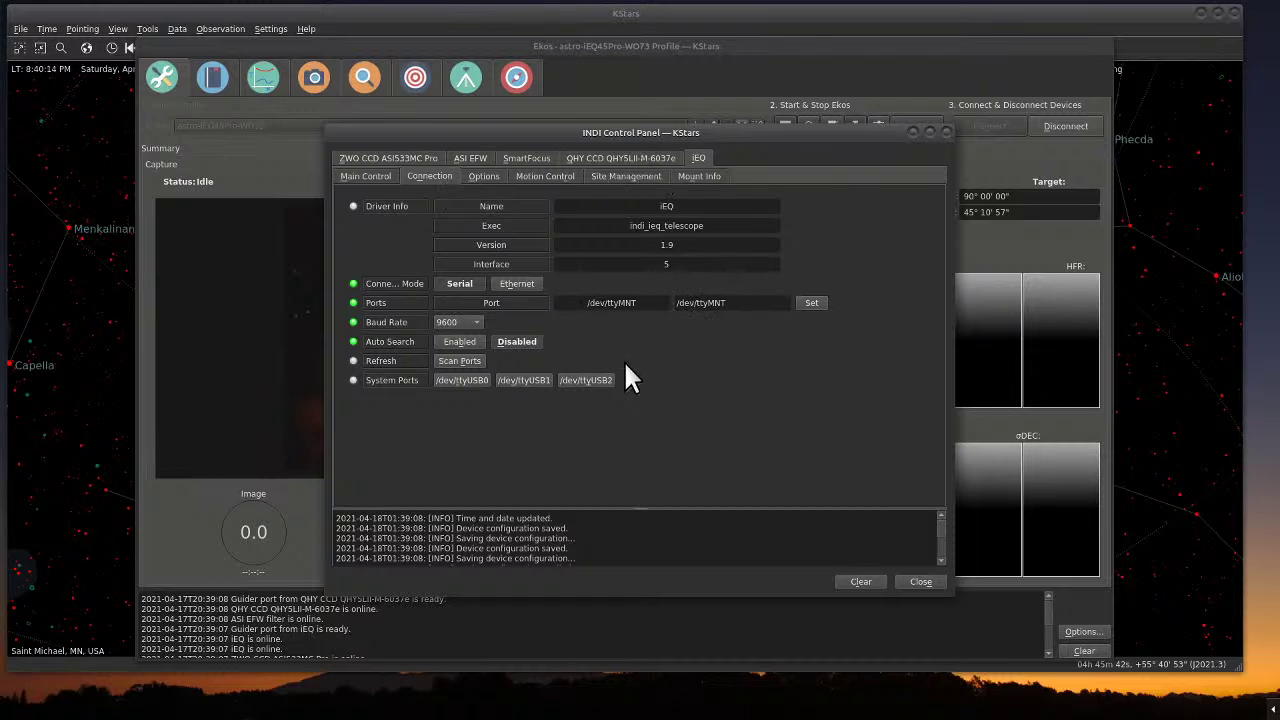
left_click(530, 160)
left_click(430, 176)
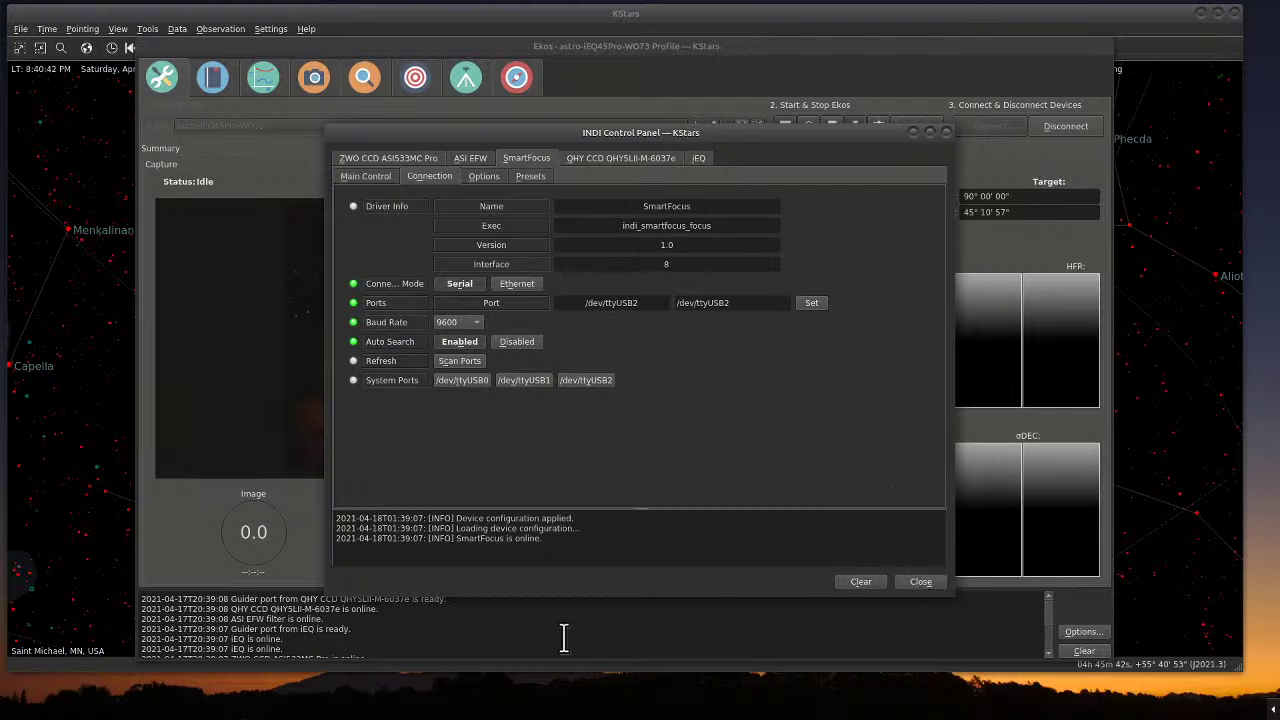
left_click(919, 581)
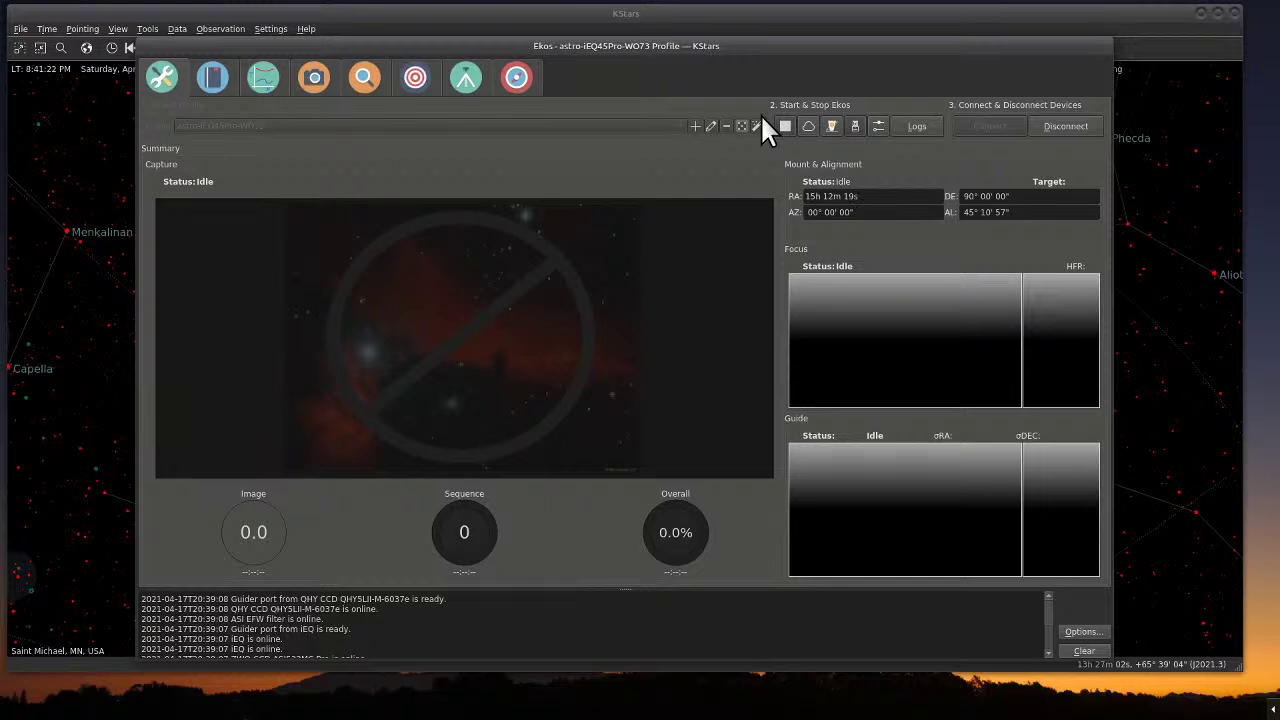
- Capture a preview image with the ZWO CCD ASI533MC Pro camera and close the FITS preview
left_click(308, 77)
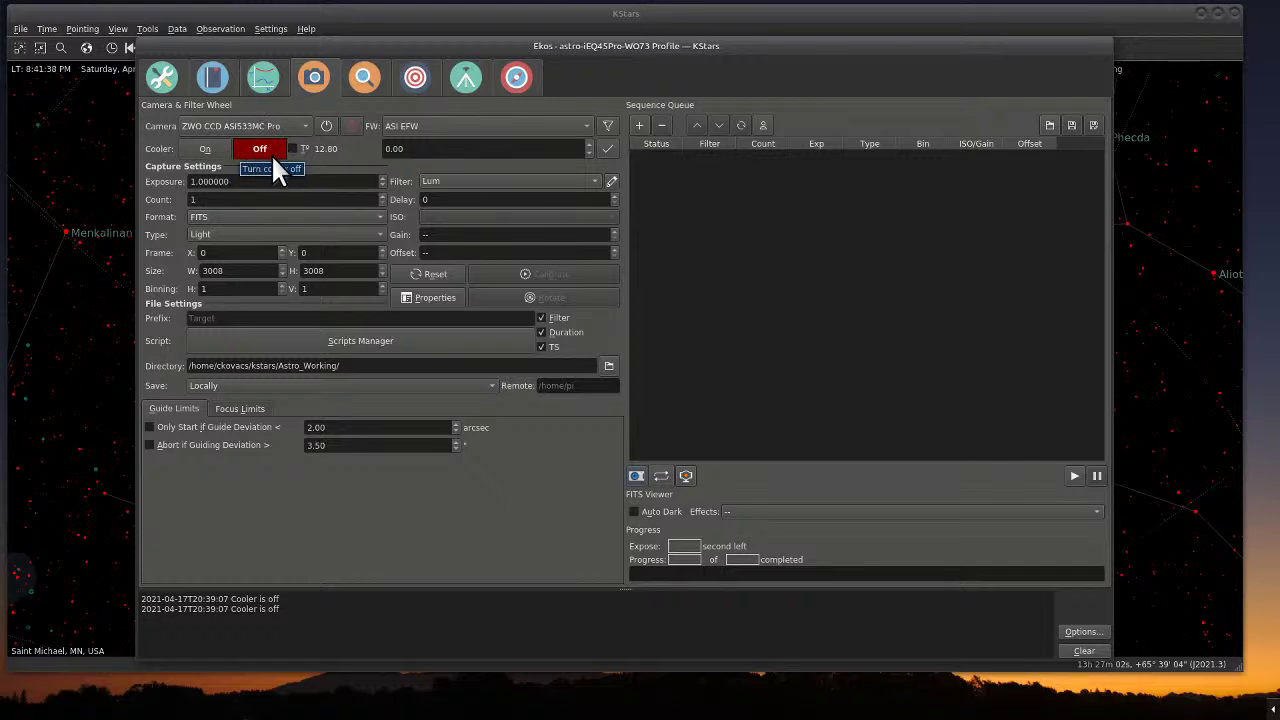
left_click(633, 474)
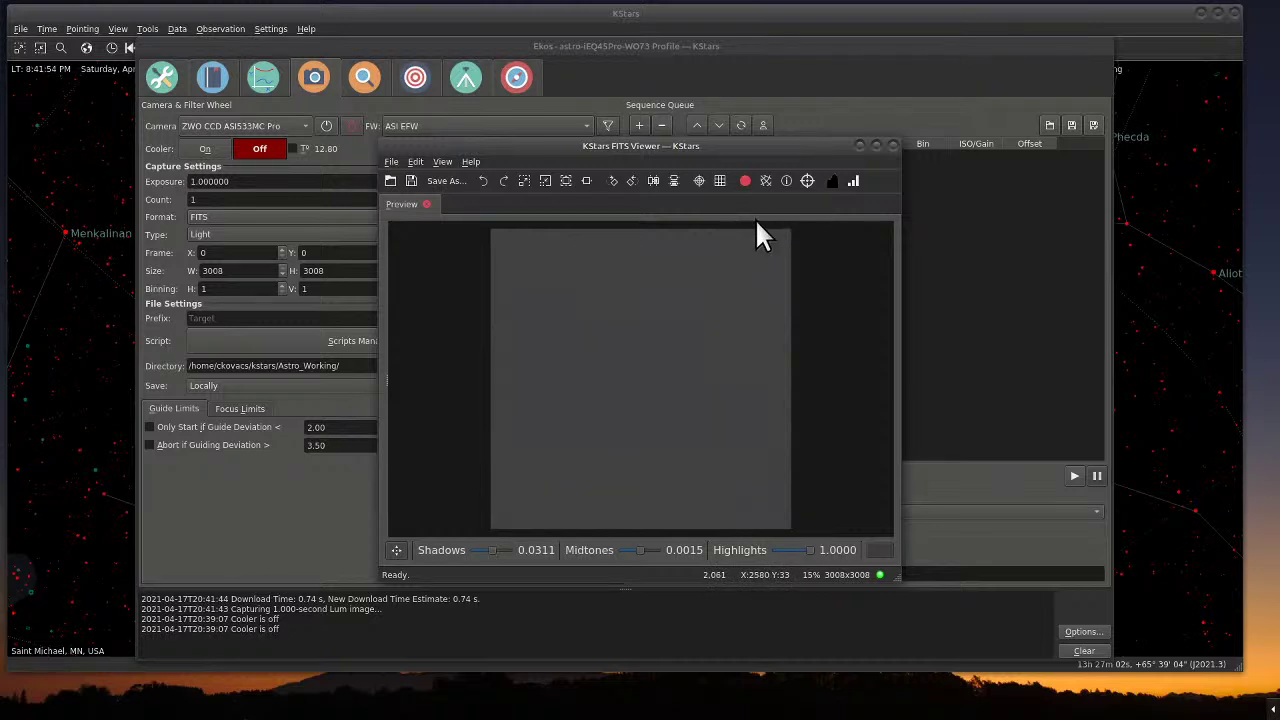
left_click(893, 146)
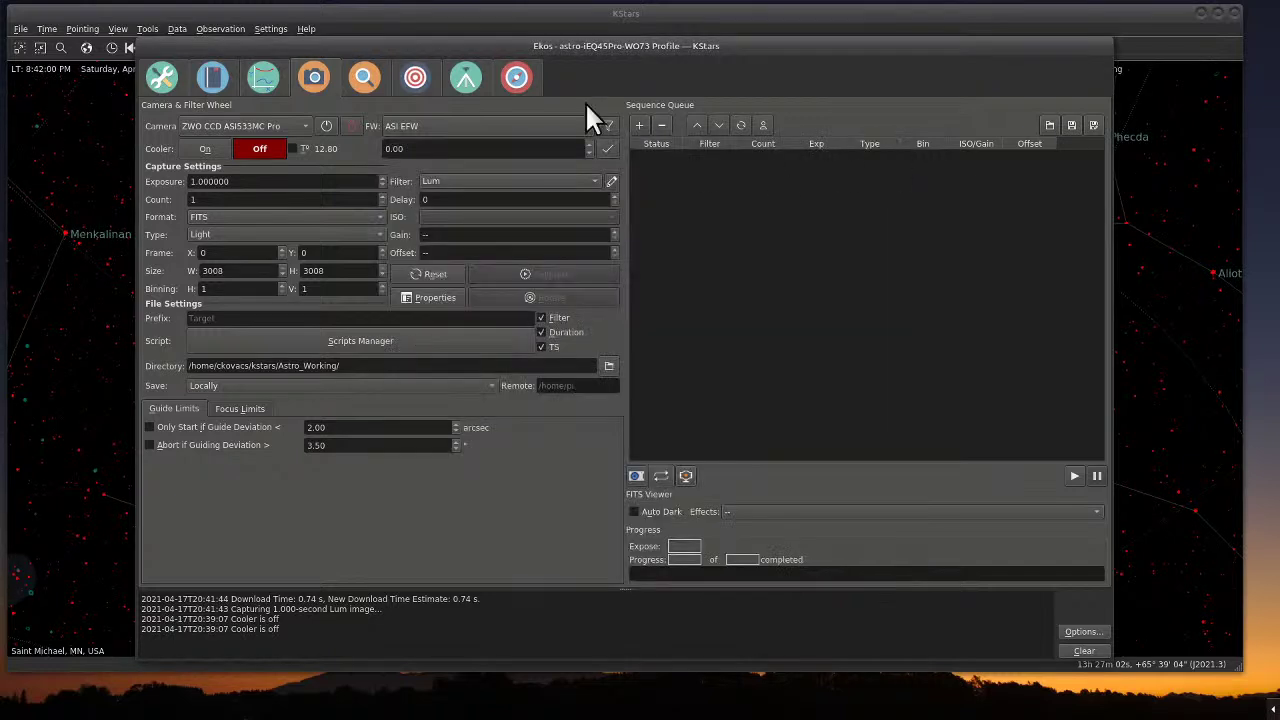
- Capture a single guiding frame with the QHY CCD guide camera
left_click(520, 71)
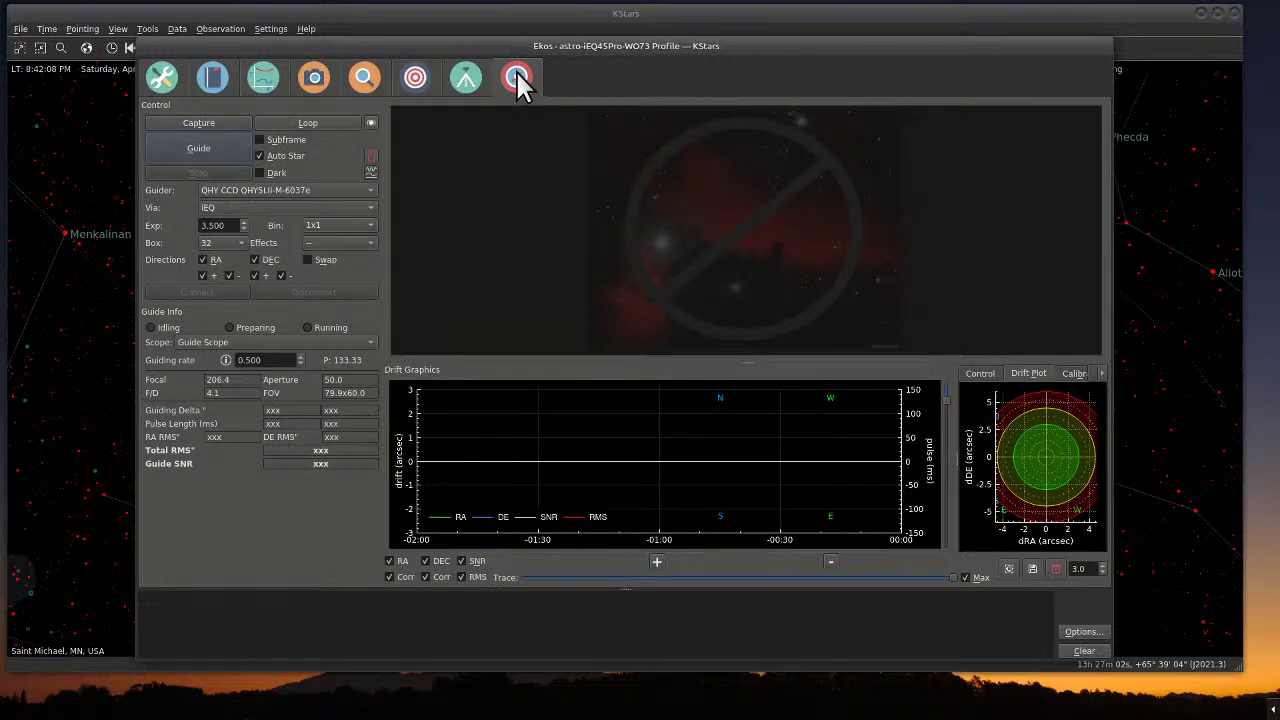
left_click(221, 124)
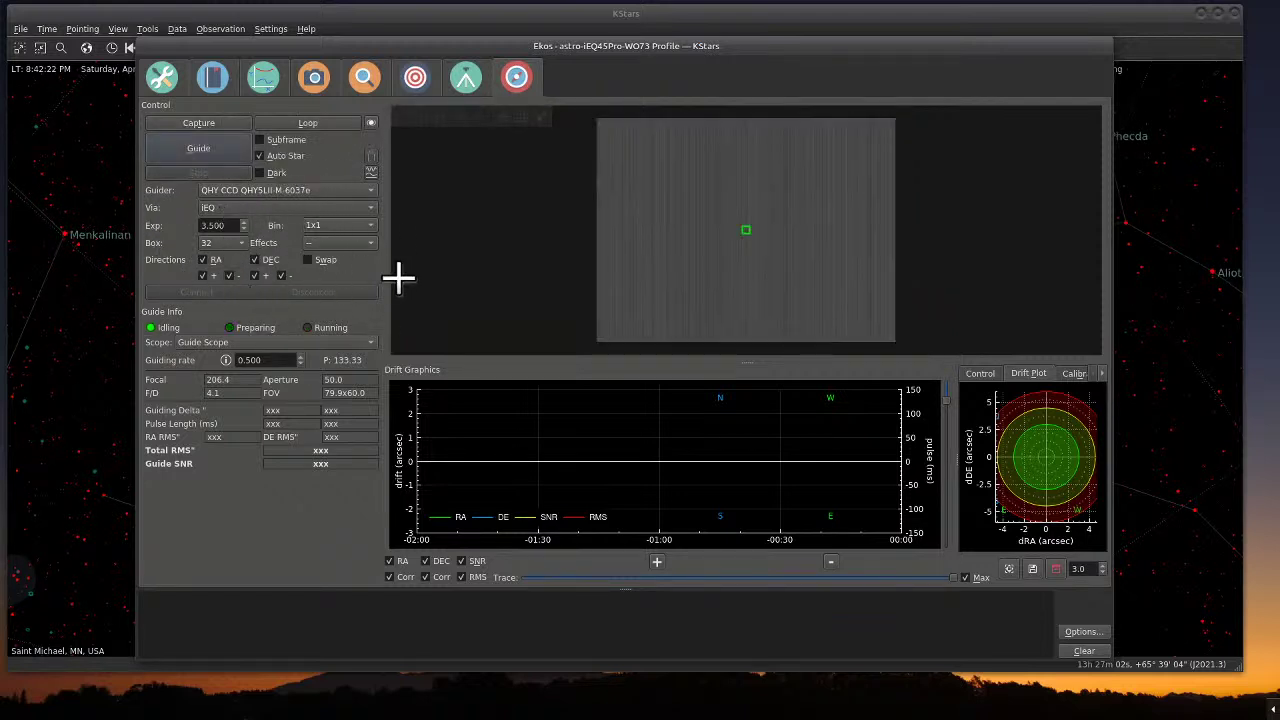
mouse_move(400, 277)
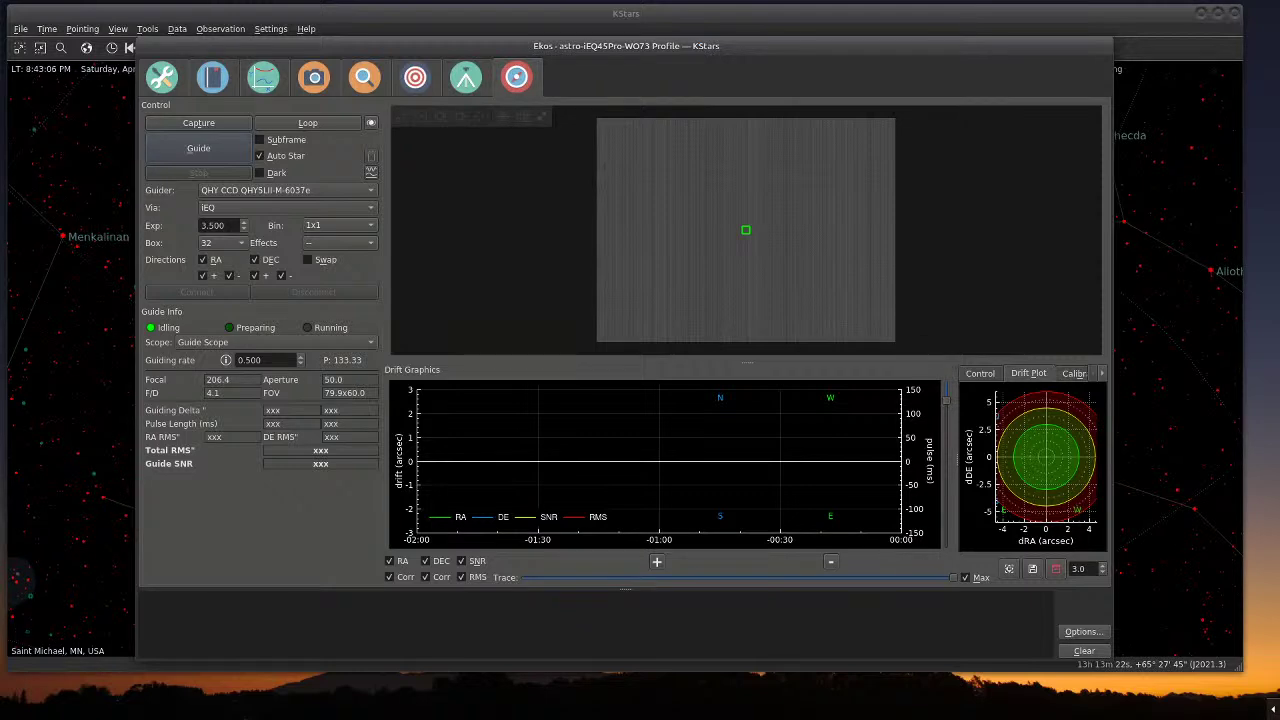
- Switch to Firefox, examine the MeteoStation page's weather and cloud conditions, and minimize the browser to return to Ekos
key("alt+Tab")
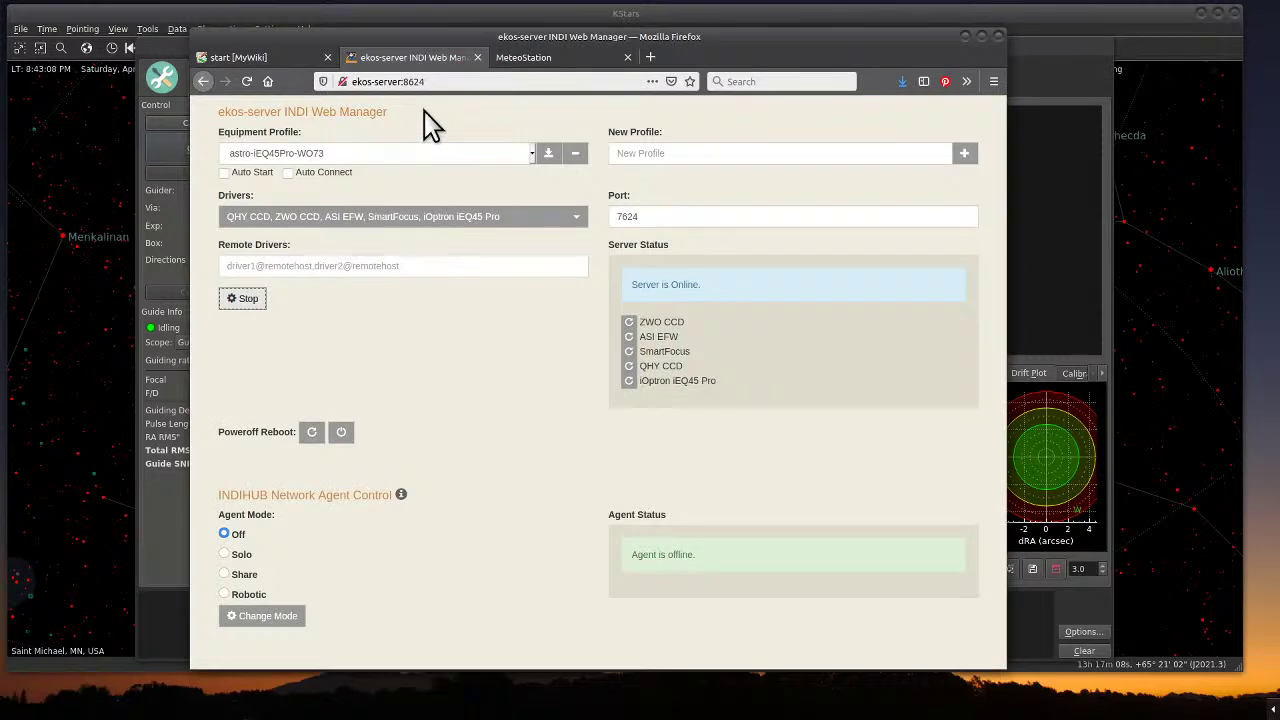
left_click(527, 62)
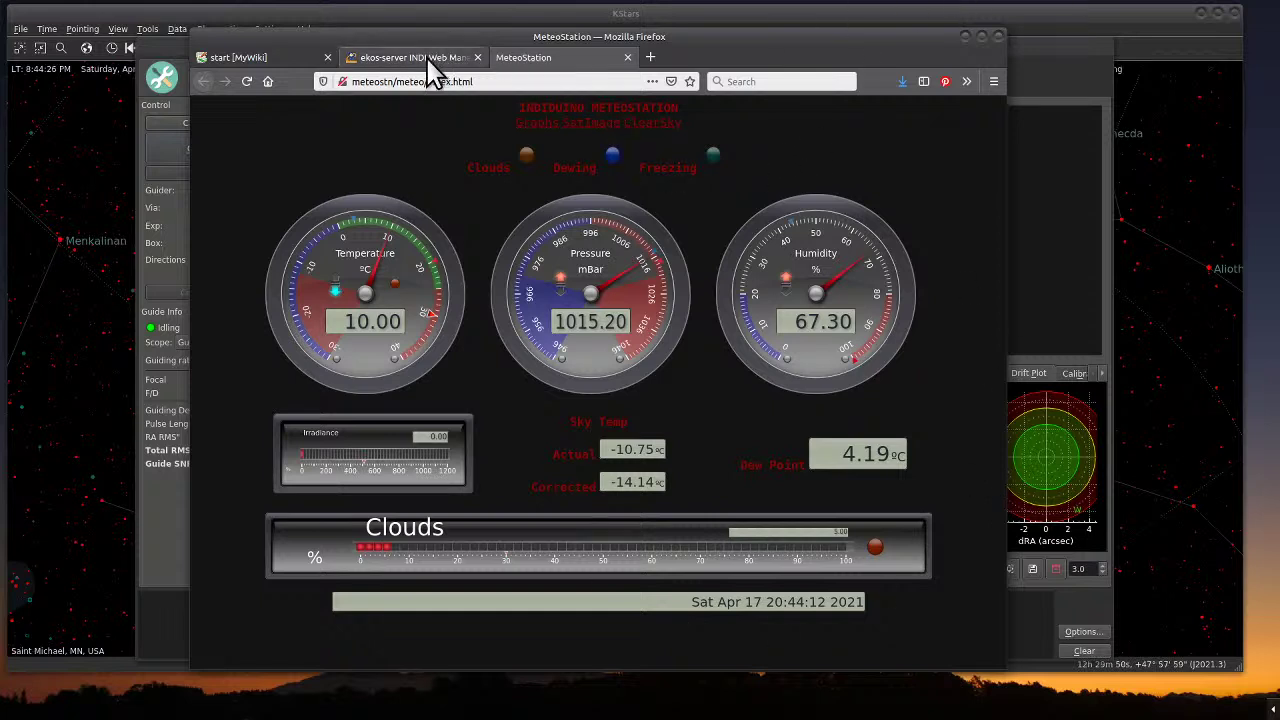
left_click(963, 37)
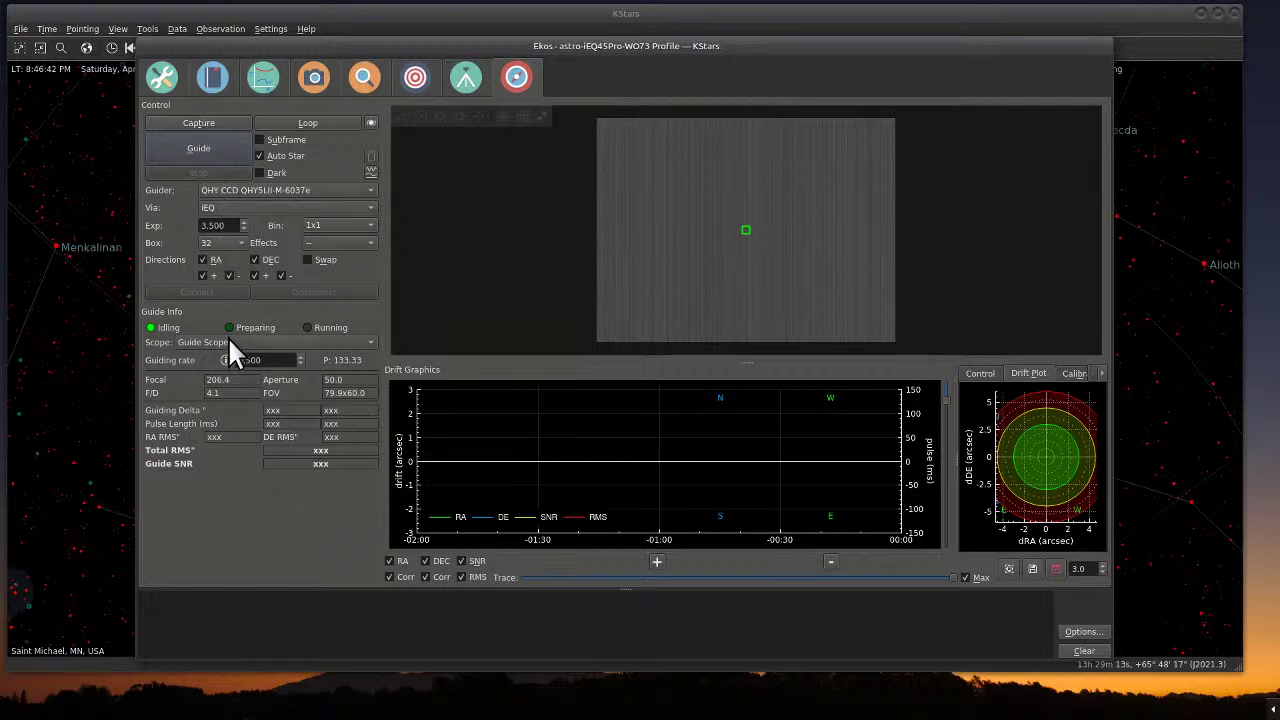
- Set the guide camera exposure to 2.000 seconds and capture a new guiding frame
left_click(243, 229)
left_click(212, 121)
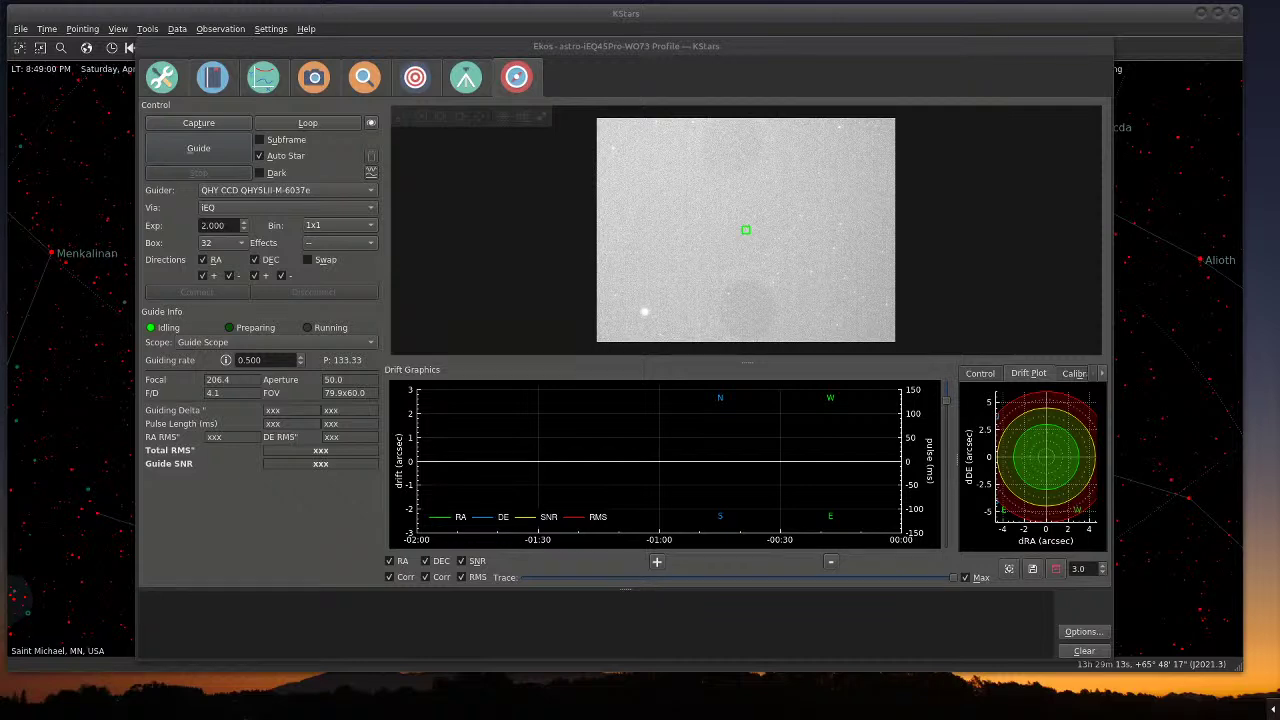
- Capture another guiding frame with the guide camera at the current 2.000-second exposure
left_click(218, 140)
mouse_move(534, 249)
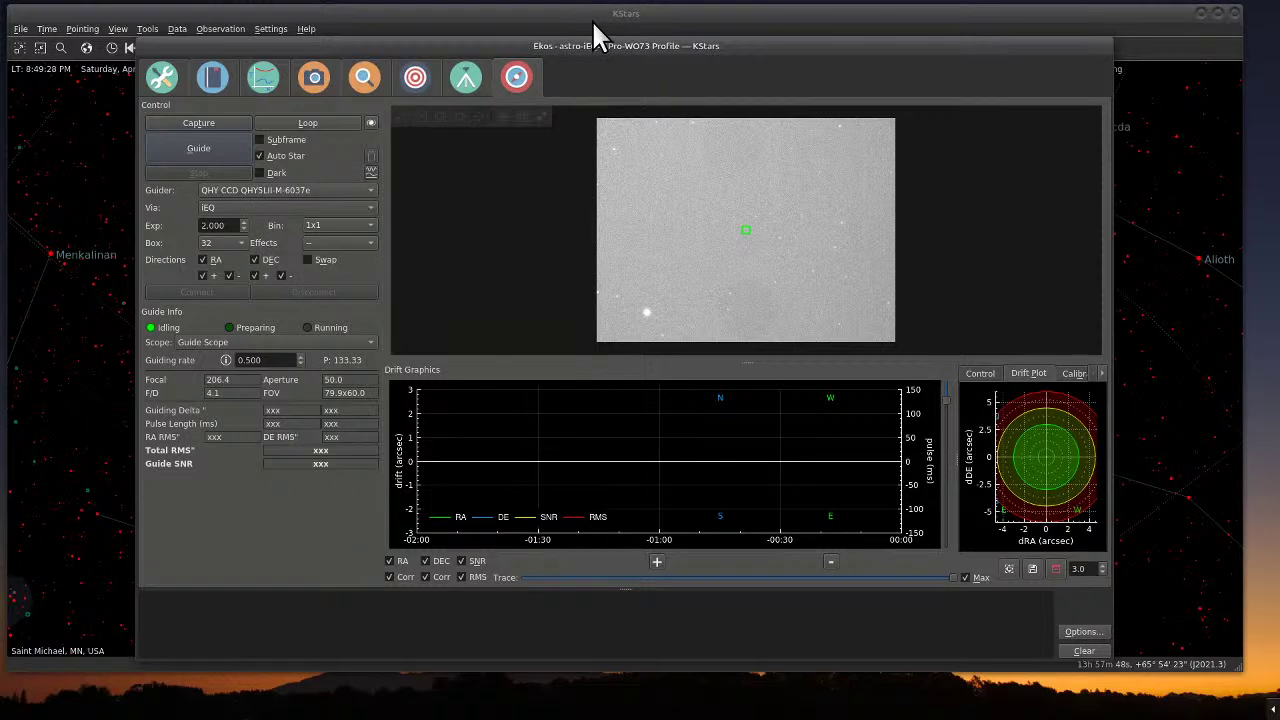
- Move the Ekos window away from the KStars sky map and close it to uncover the whole map
left_click_drag(592, 41, 578, 99)
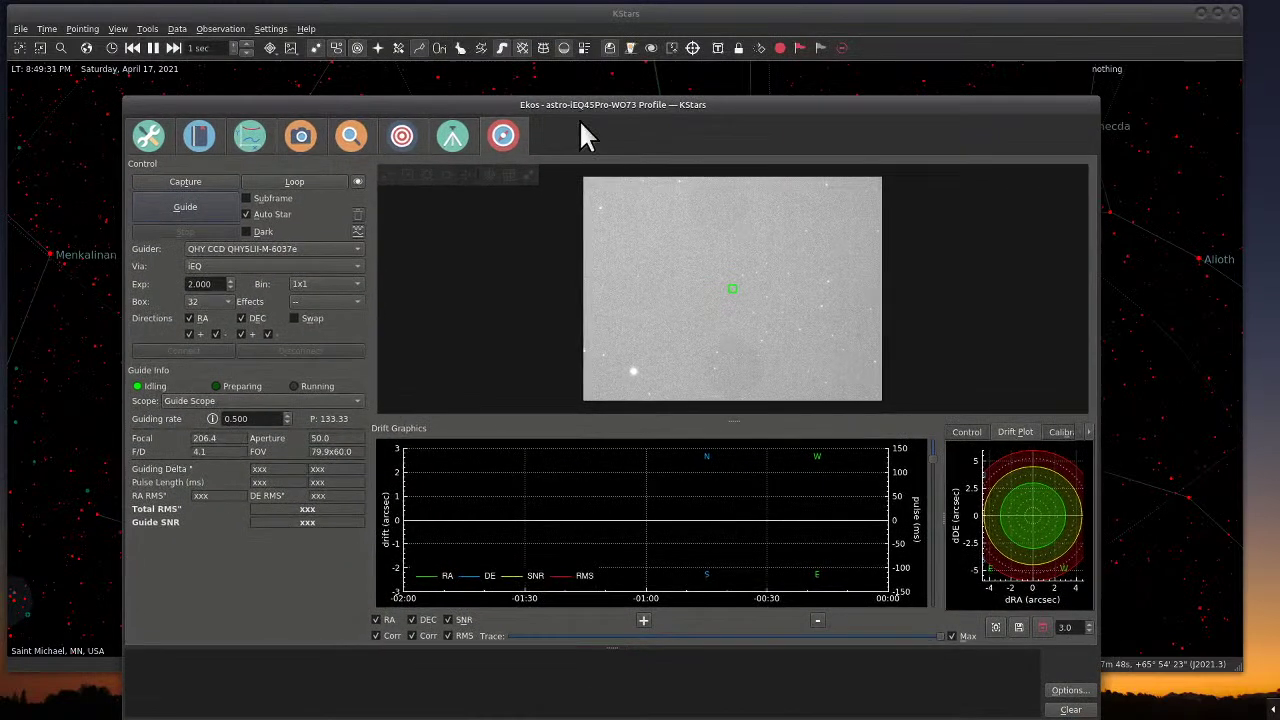
left_click(584, 16)
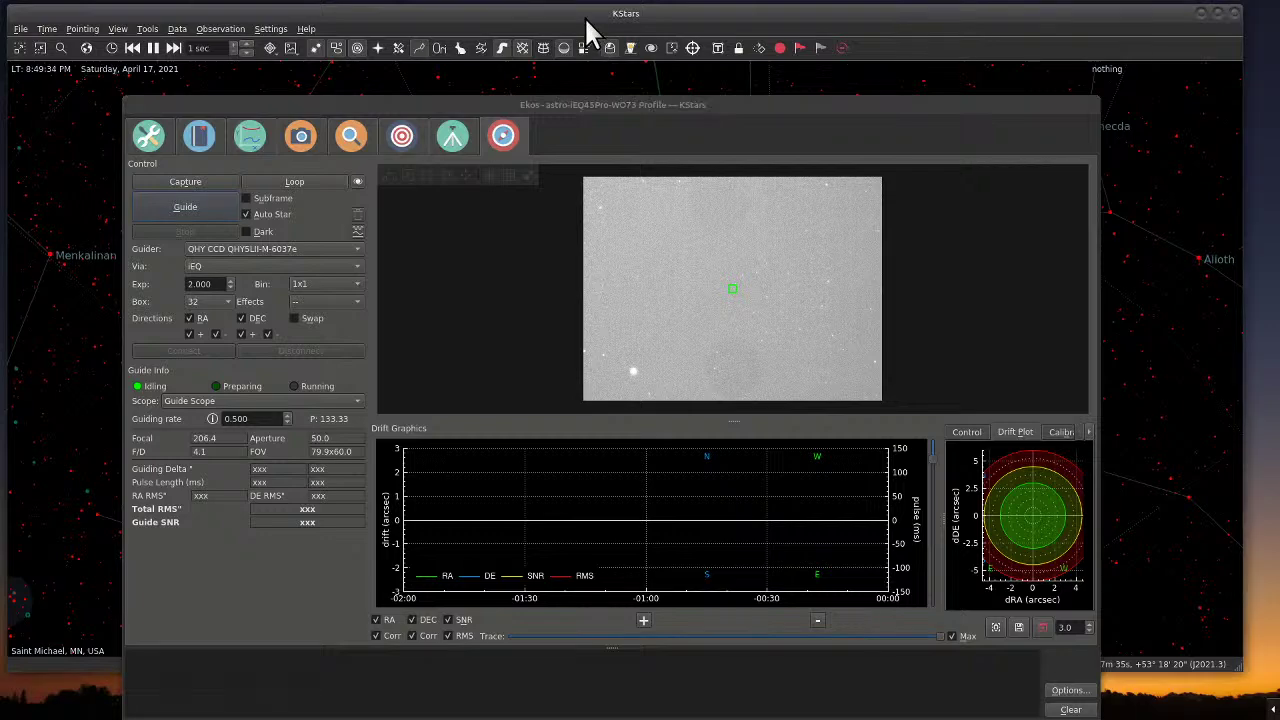
left_click_drag(639, 128, 652, 362)
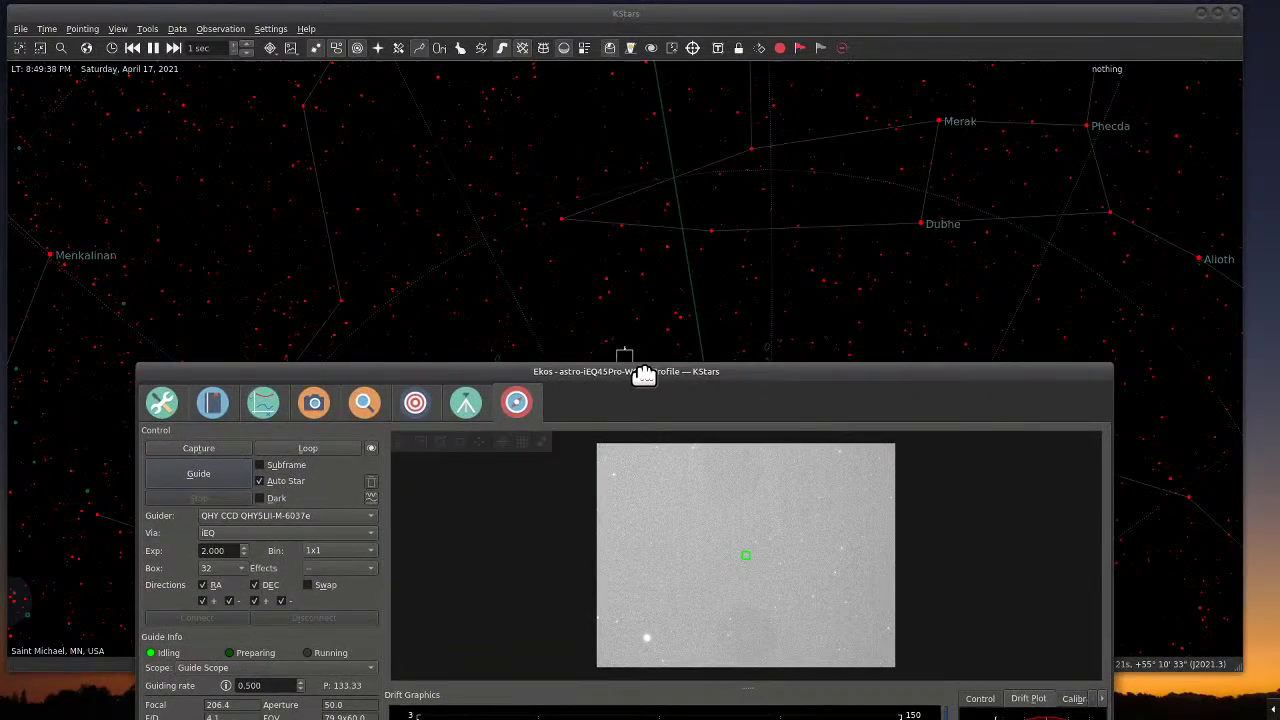
left_click_drag(643, 374, 646, 374)
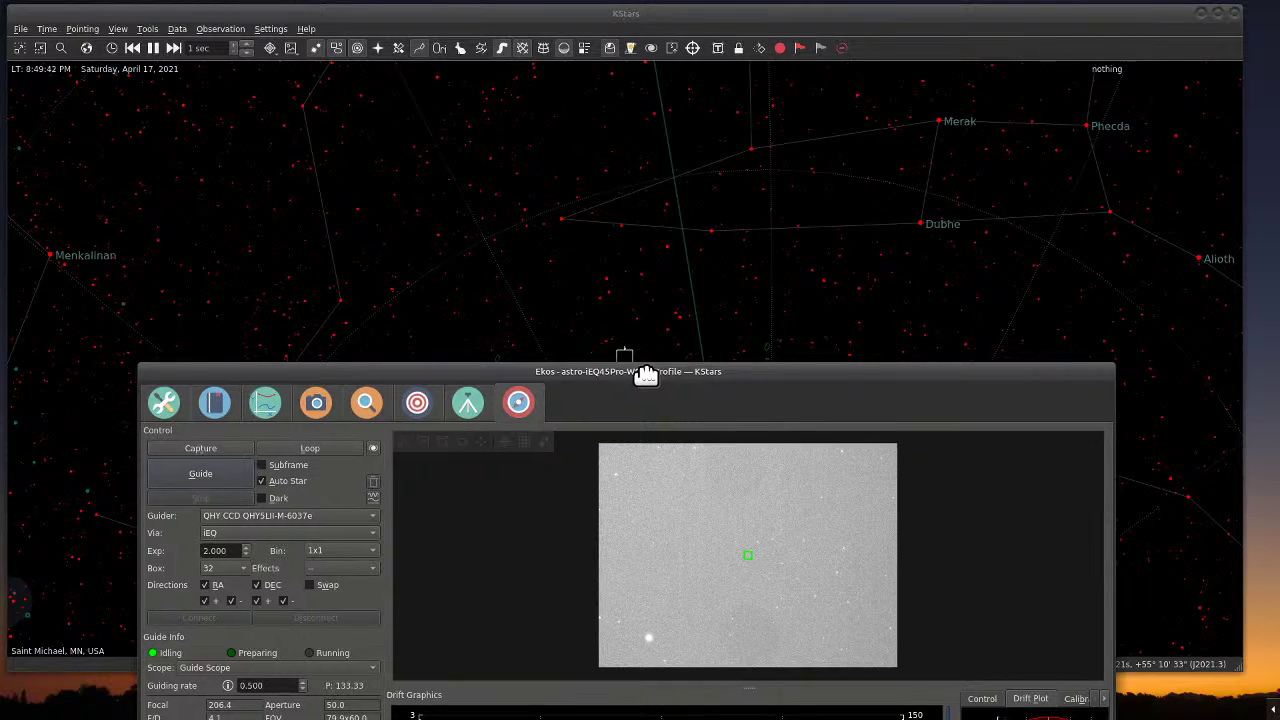
left_click_drag(646, 374, 647, 374)
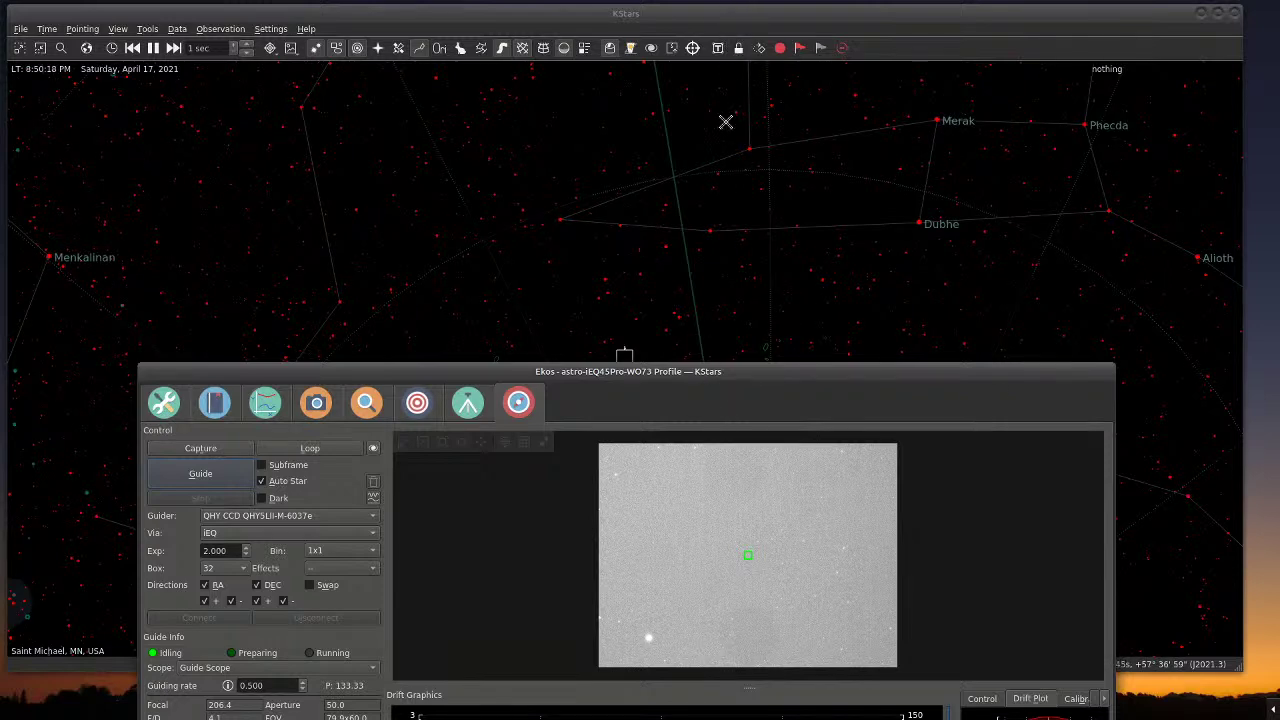
left_click_drag(671, 371, 733, 477)
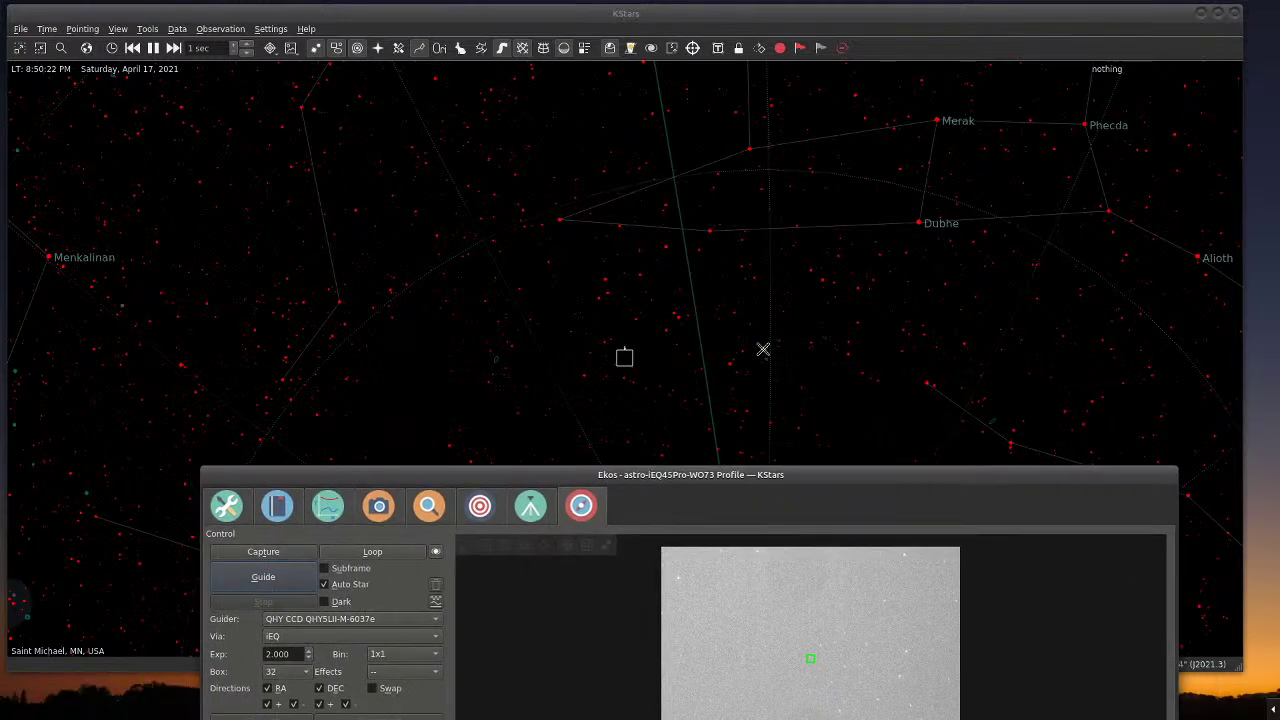
double_click(528, 474)
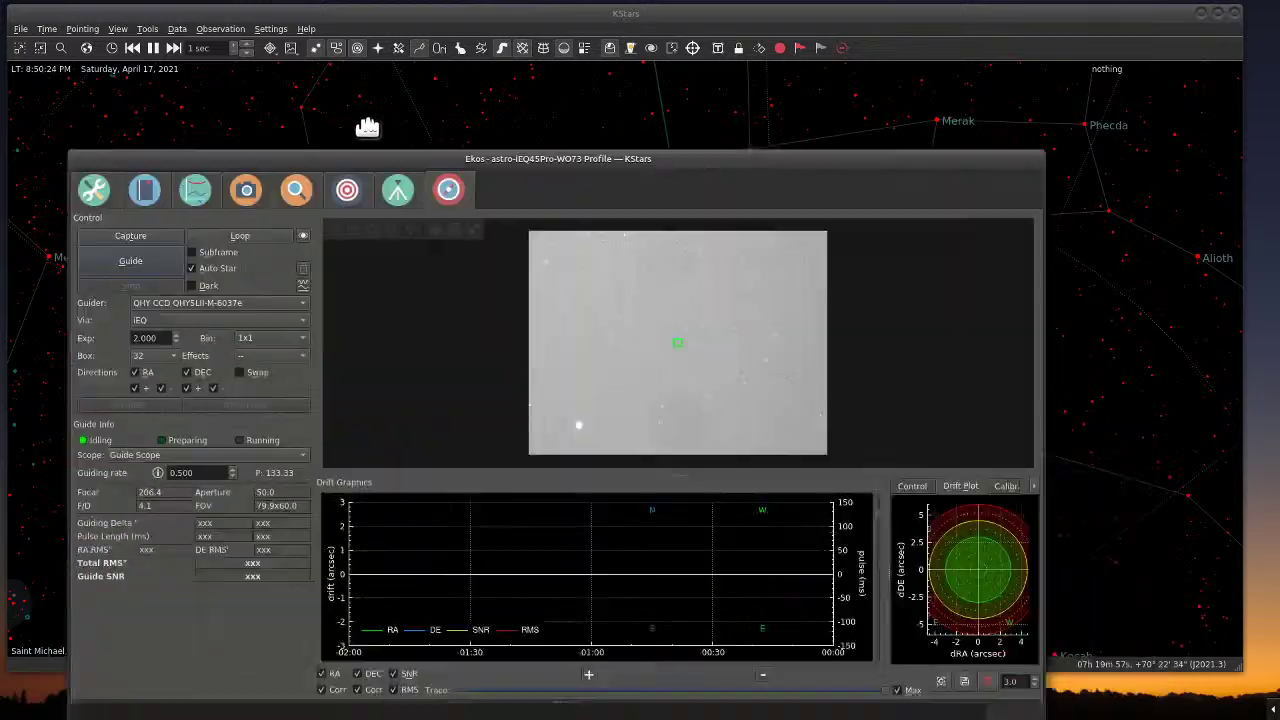
right_click(844, 62)
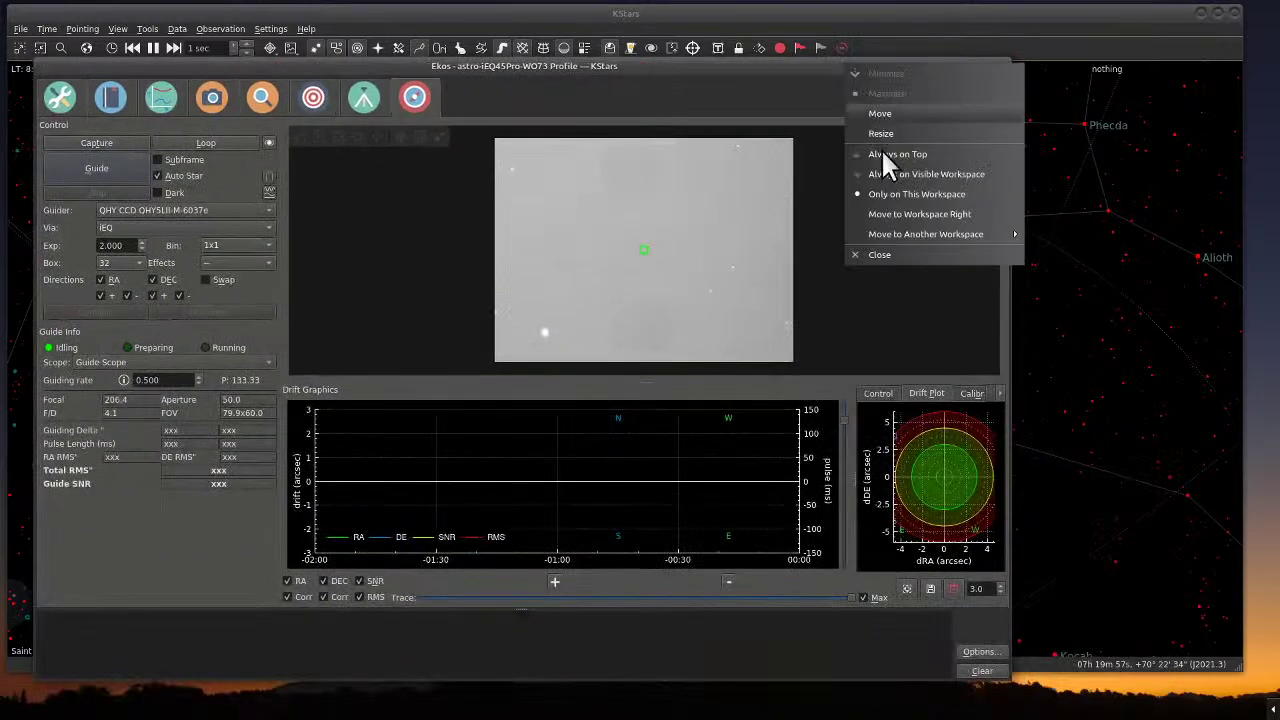
left_click(880, 255)
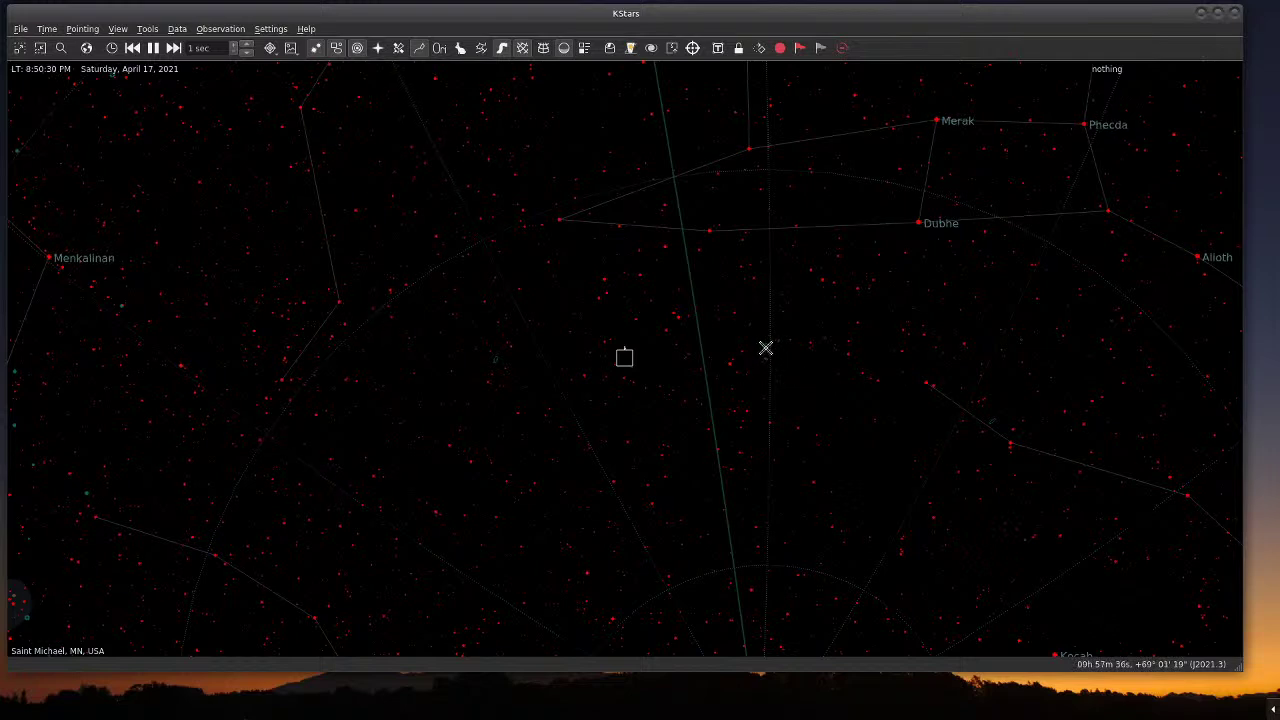
mouse_move(765, 347)
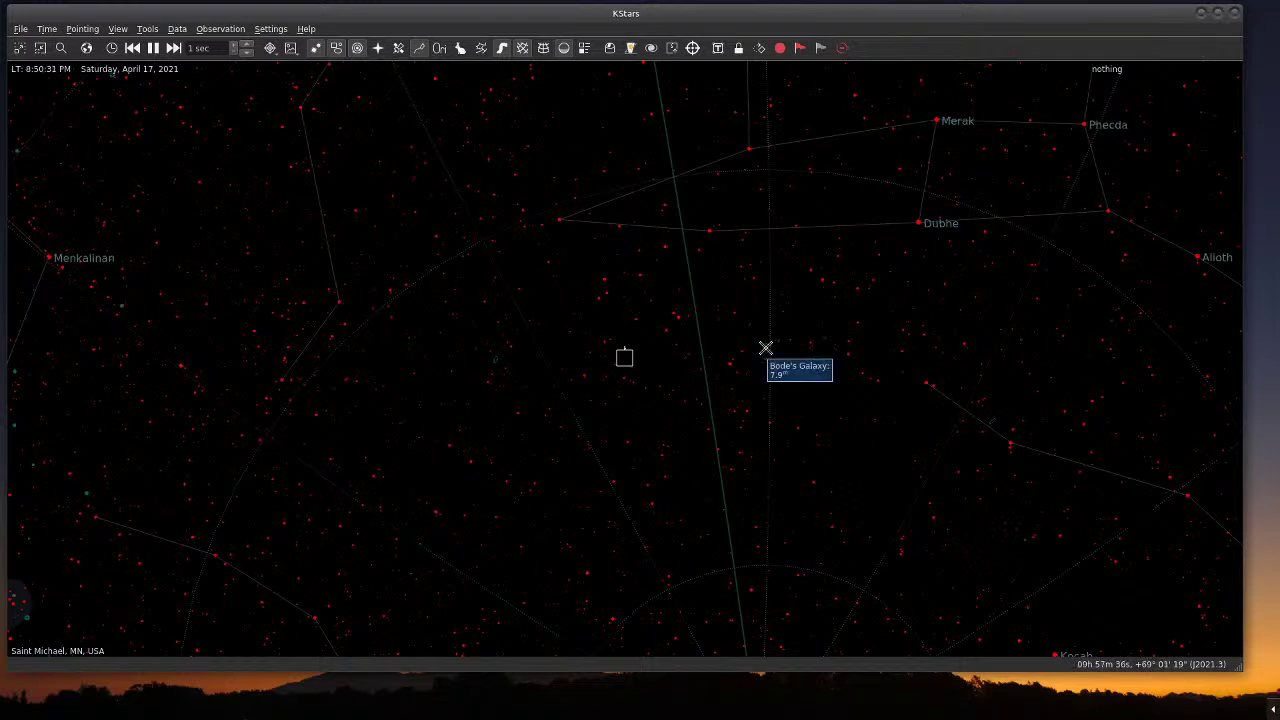
right_click(765, 347)
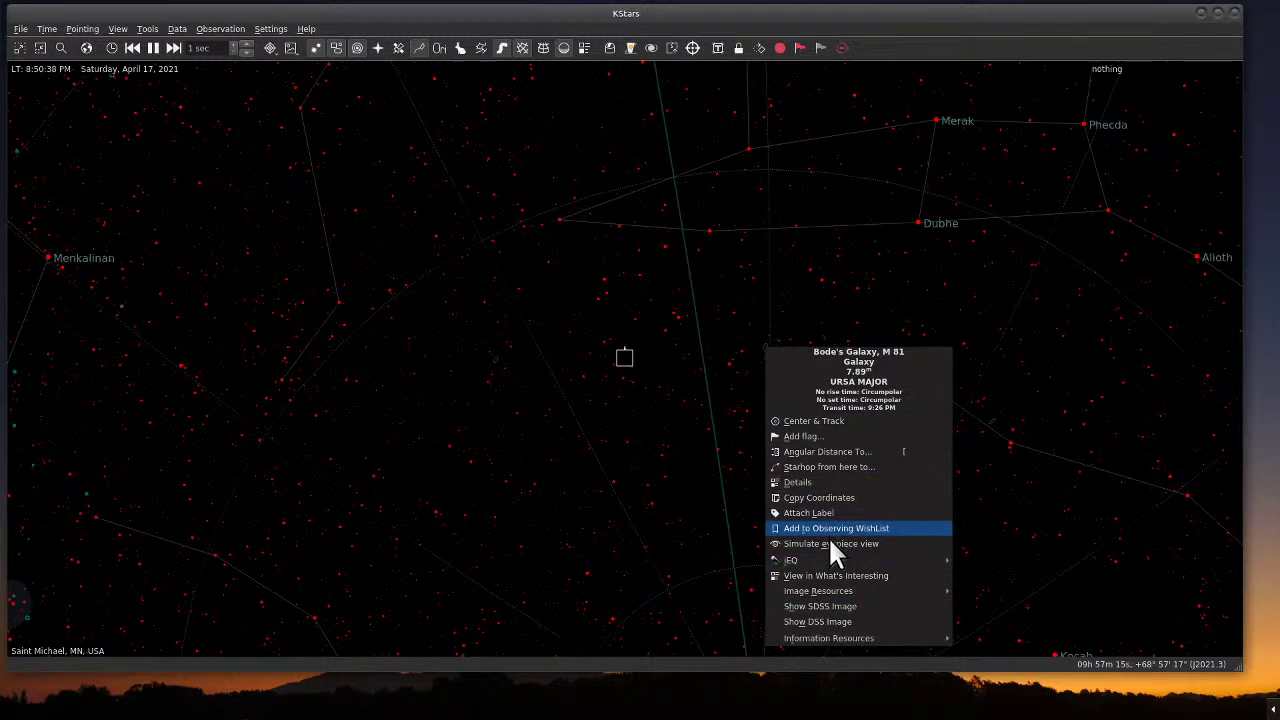
left_click(828, 420)
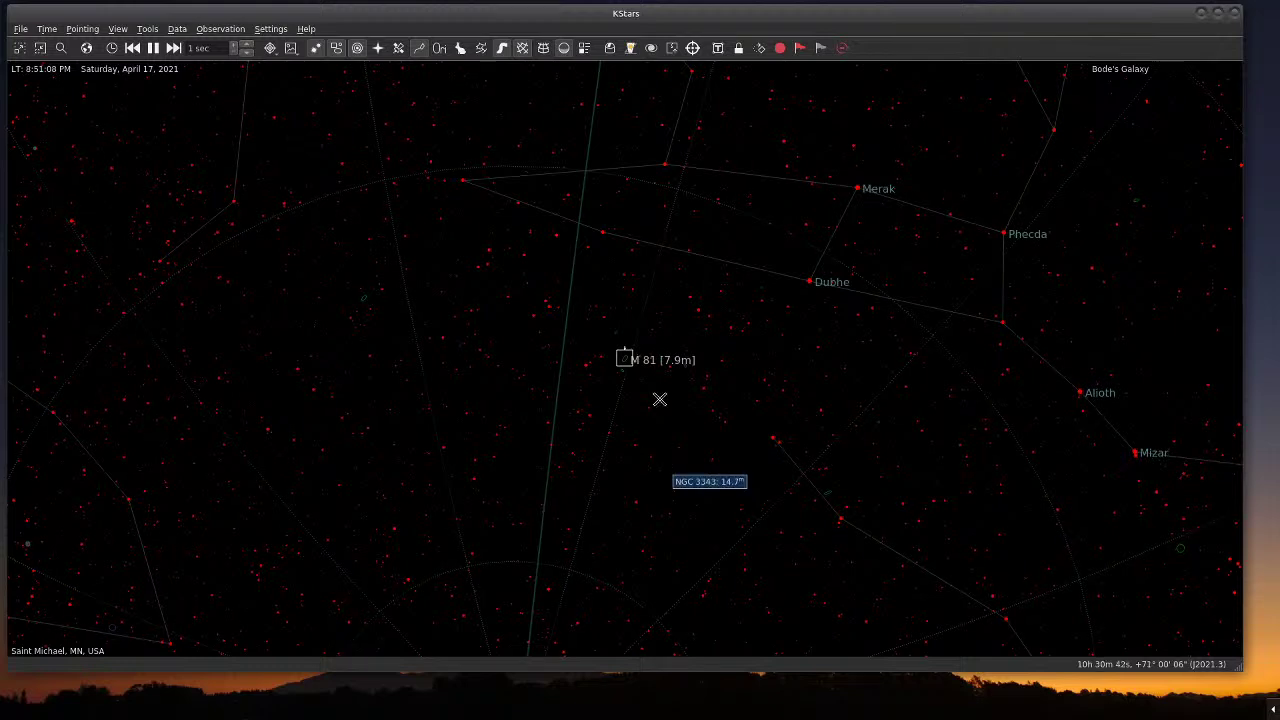
- View the DSS image of M 81 and close the image viewer
right_click(624, 358)
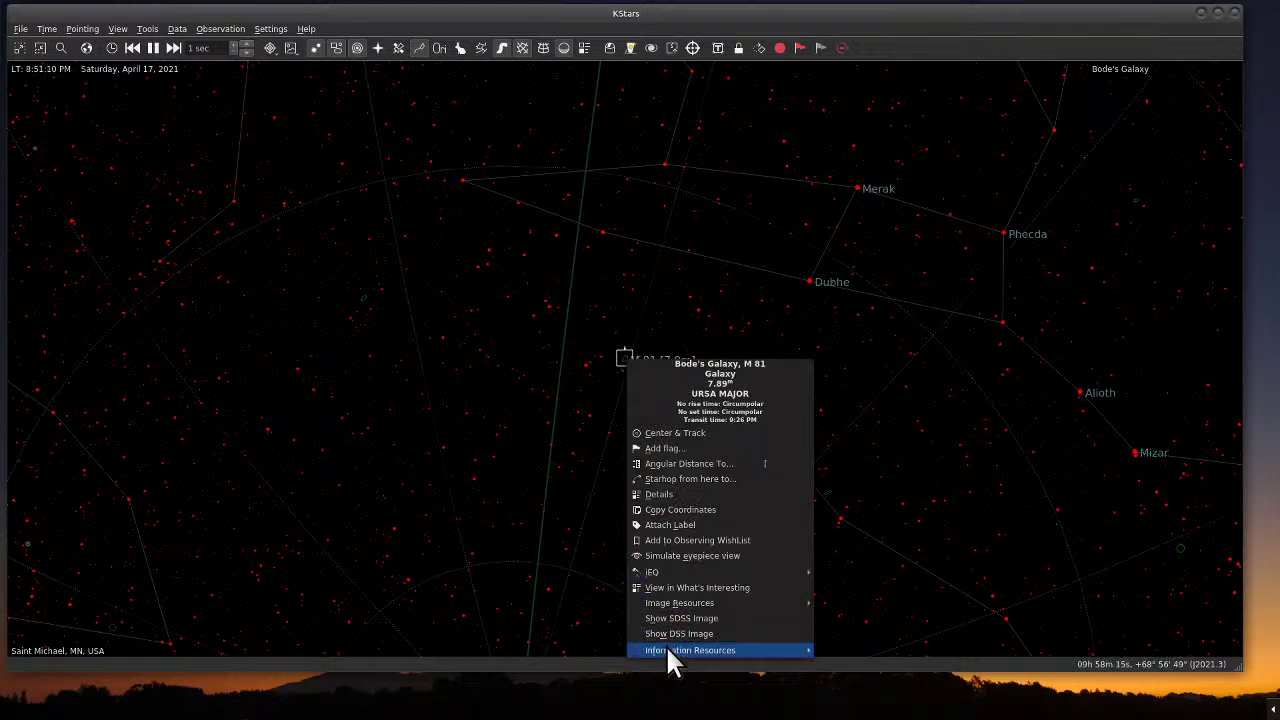
left_click(718, 633)
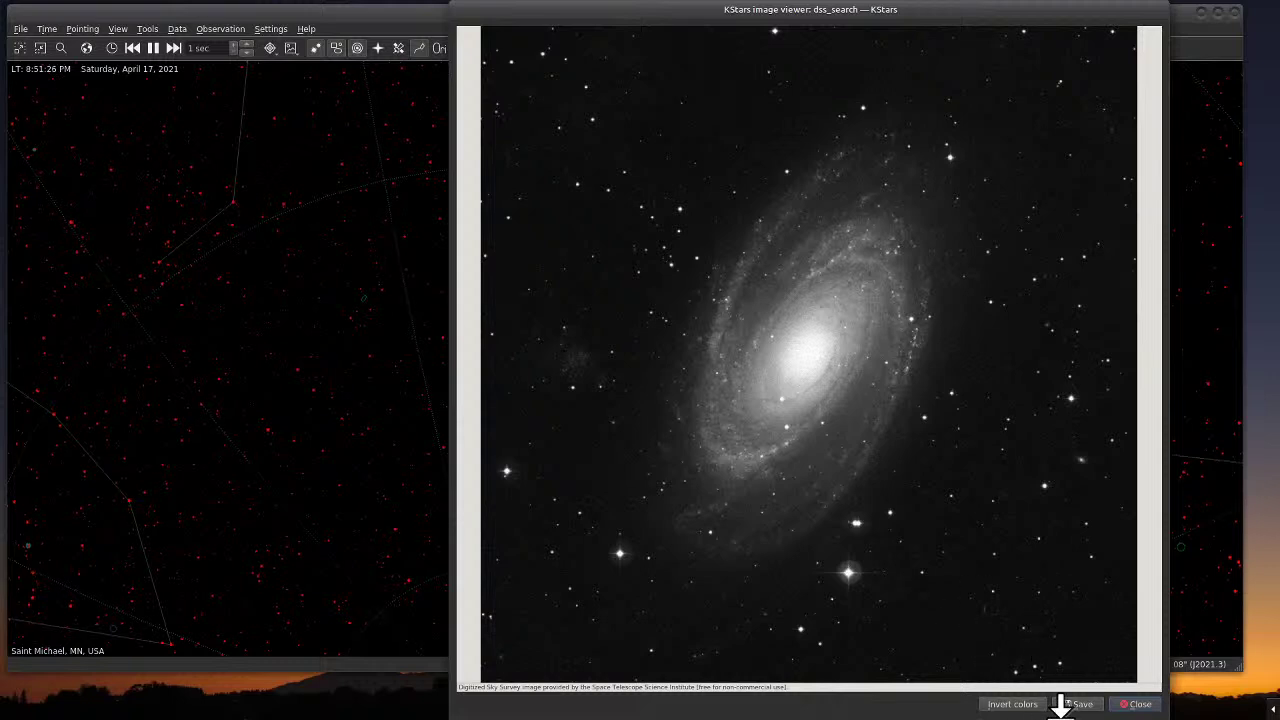
left_click(1135, 705)
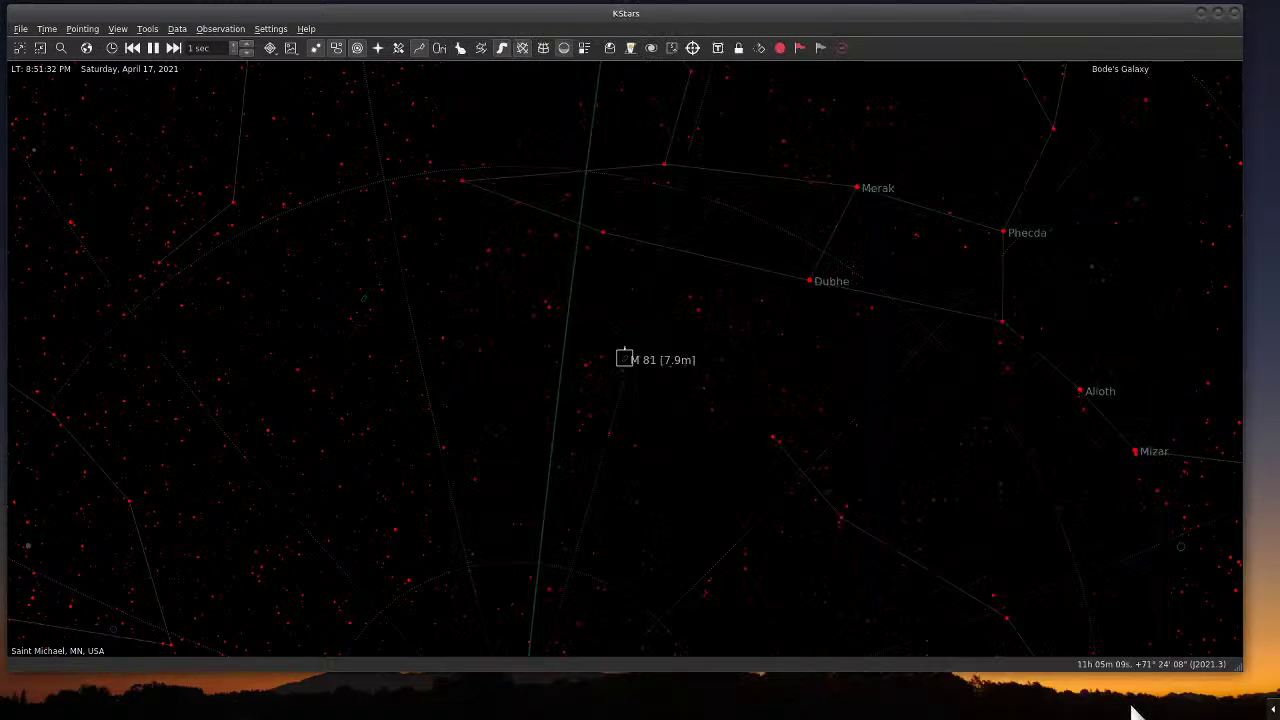
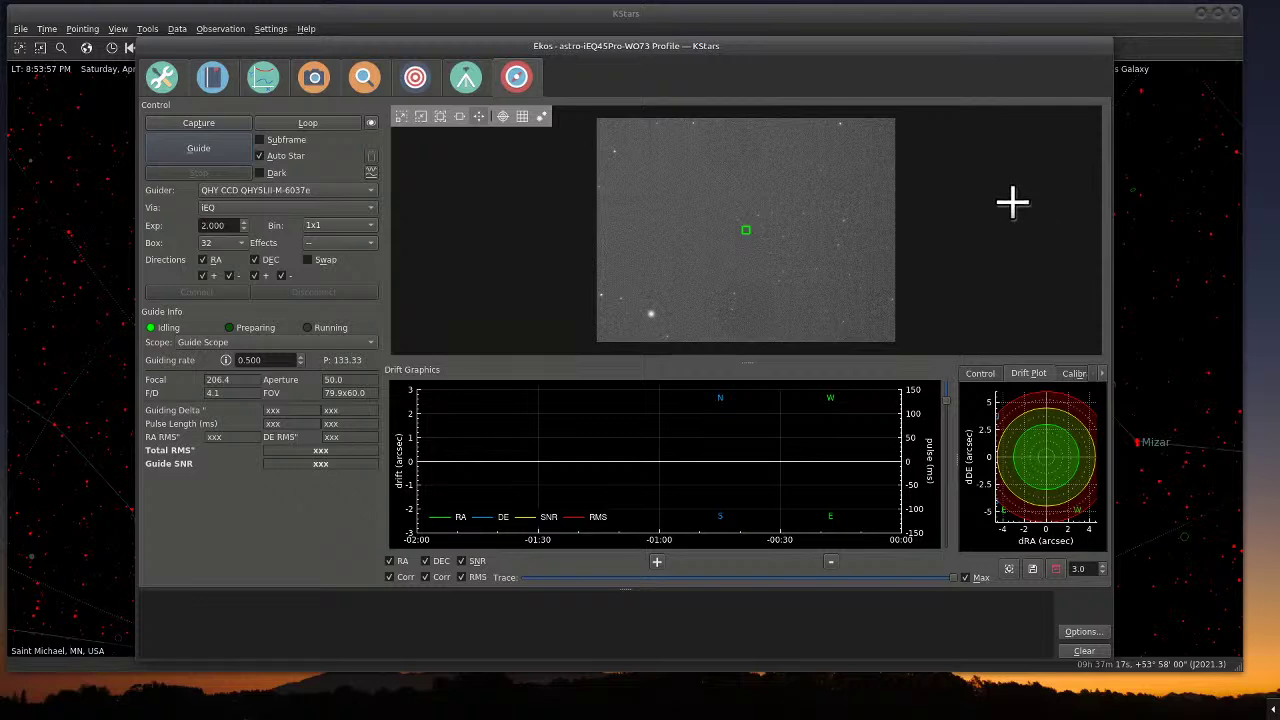
- Open the Align module's Polar Alignment assistant and select the Guide Scope and the QHY CCD QHY5LII-M camera for plate solving
left_click(416, 77)
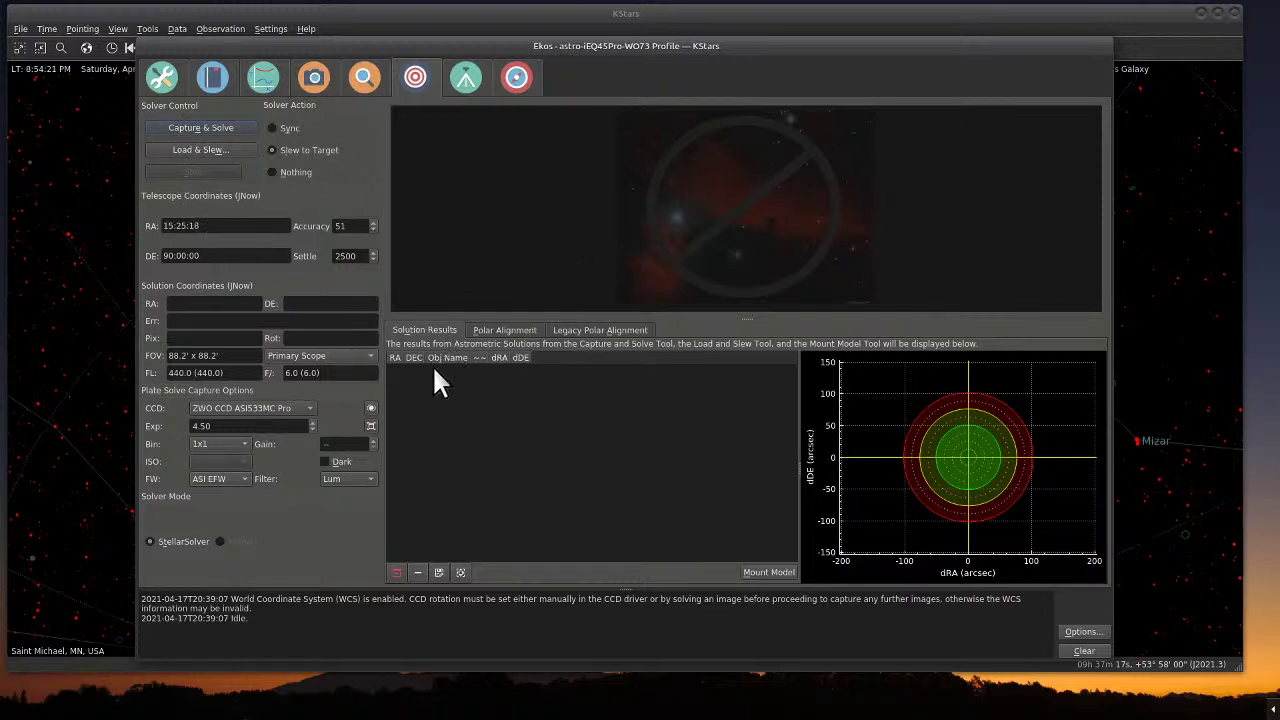
left_click(488, 329)
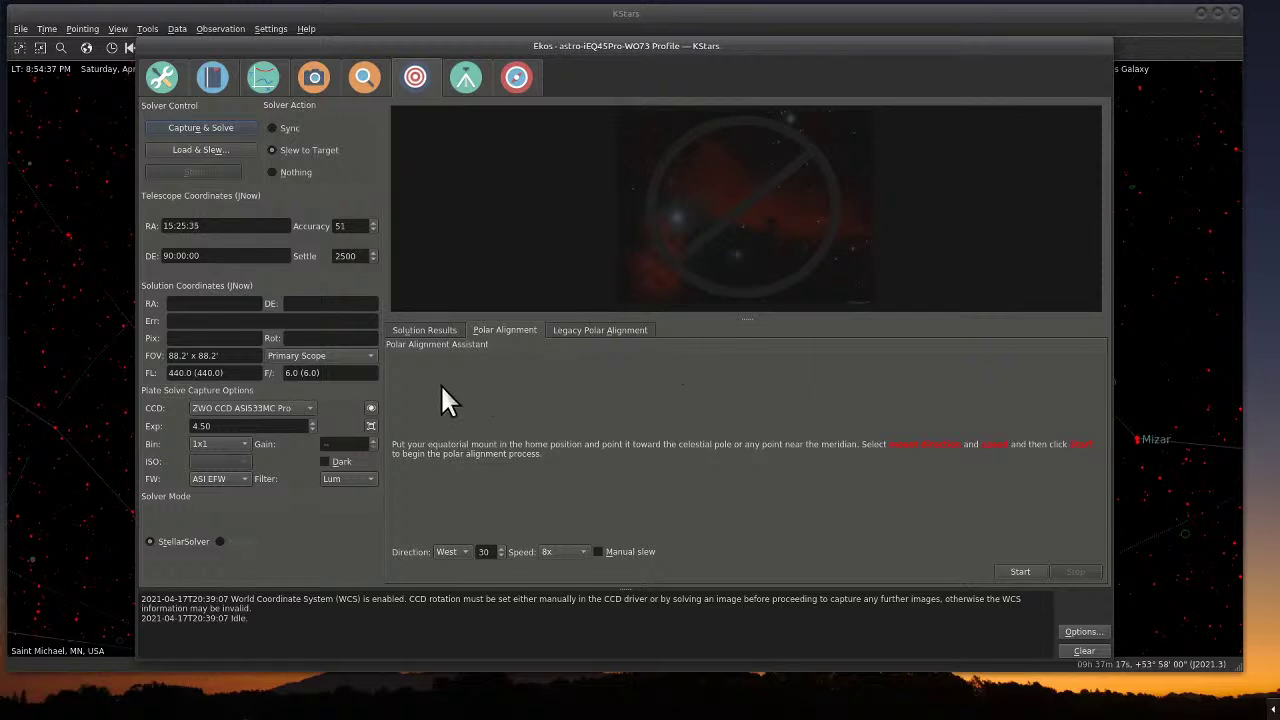
left_click(357, 358)
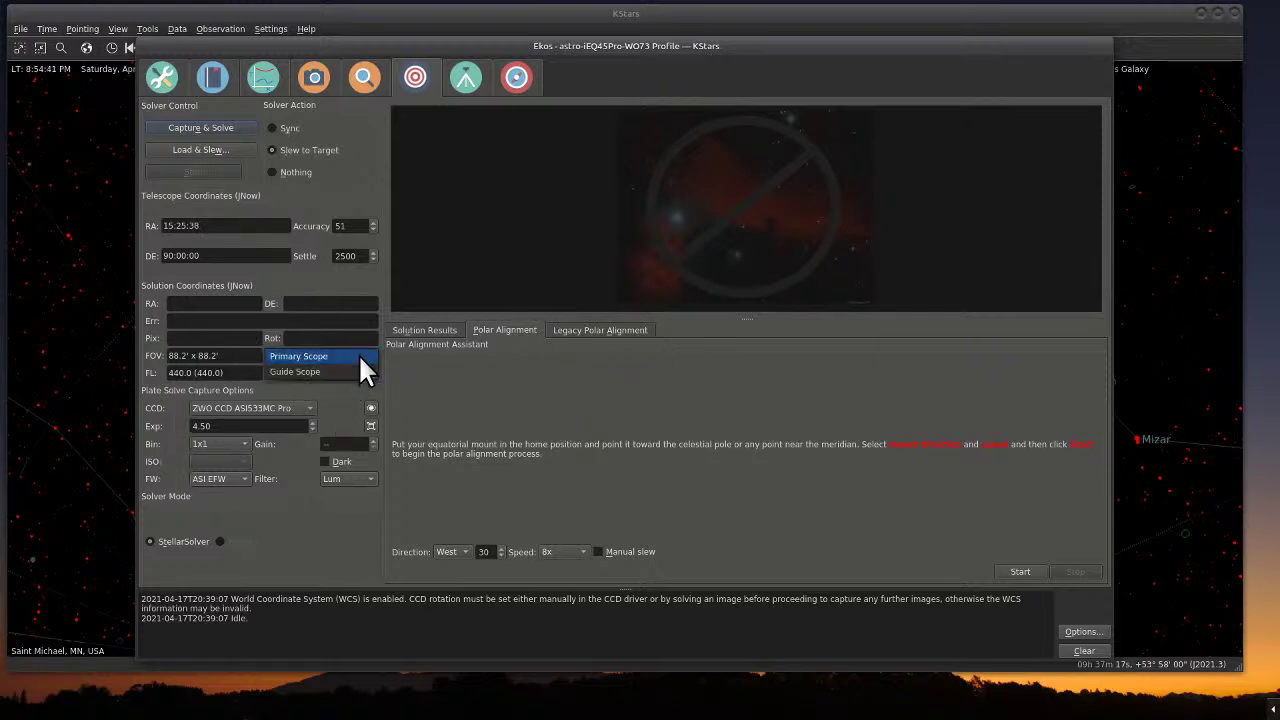
left_click(326, 373)
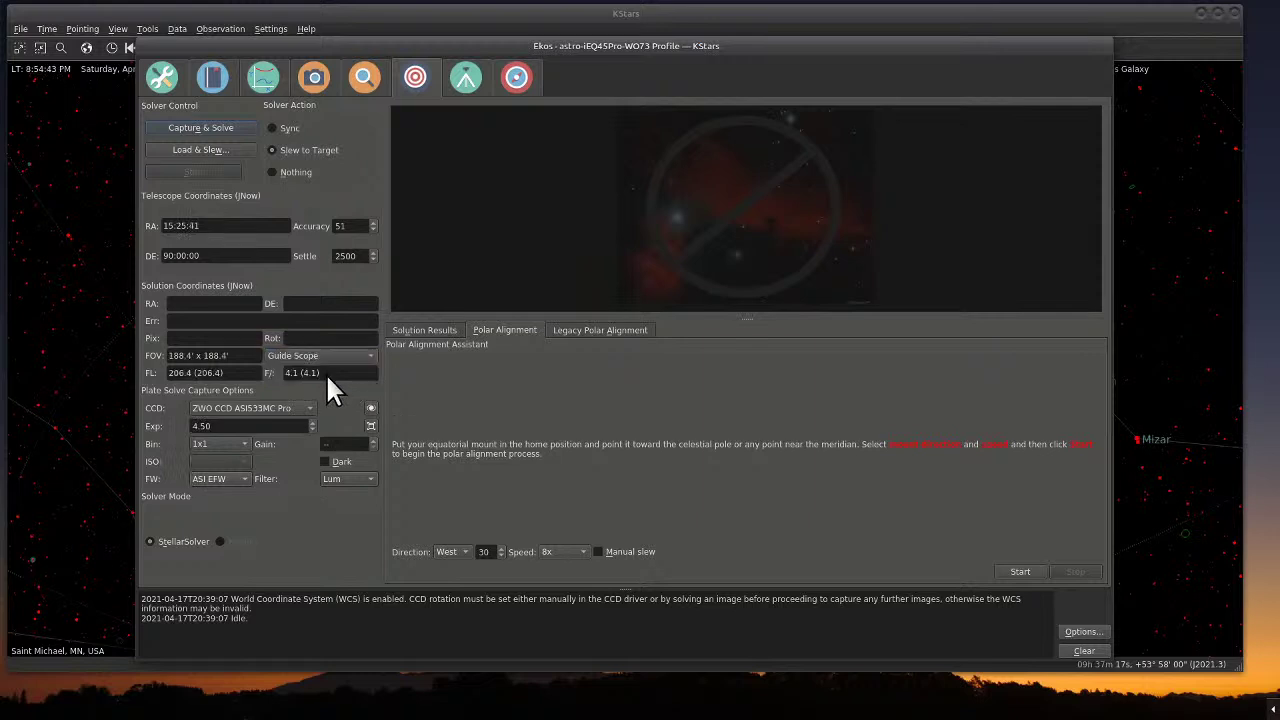
left_click(301, 407)
left_click(289, 424)
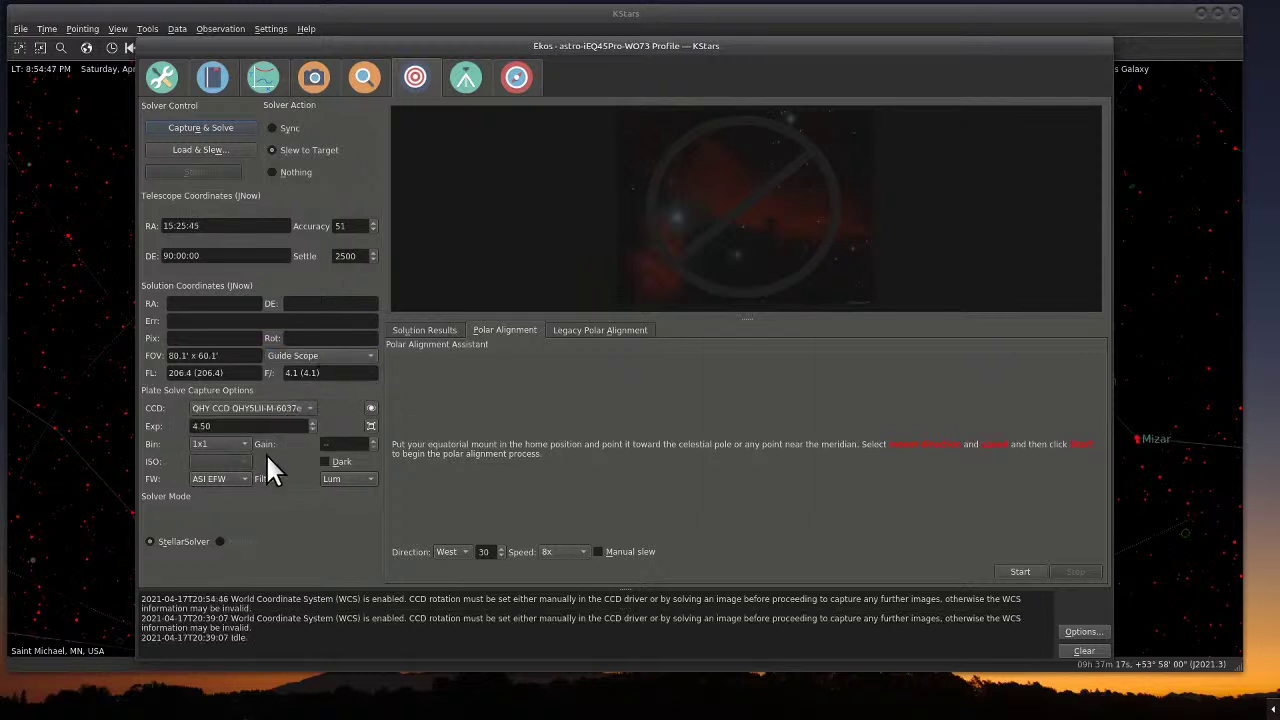
- Set the plate-solve exposure to 3.50 seconds and stop the running capture and solve
left_click_drag(216, 426, 188, 424)
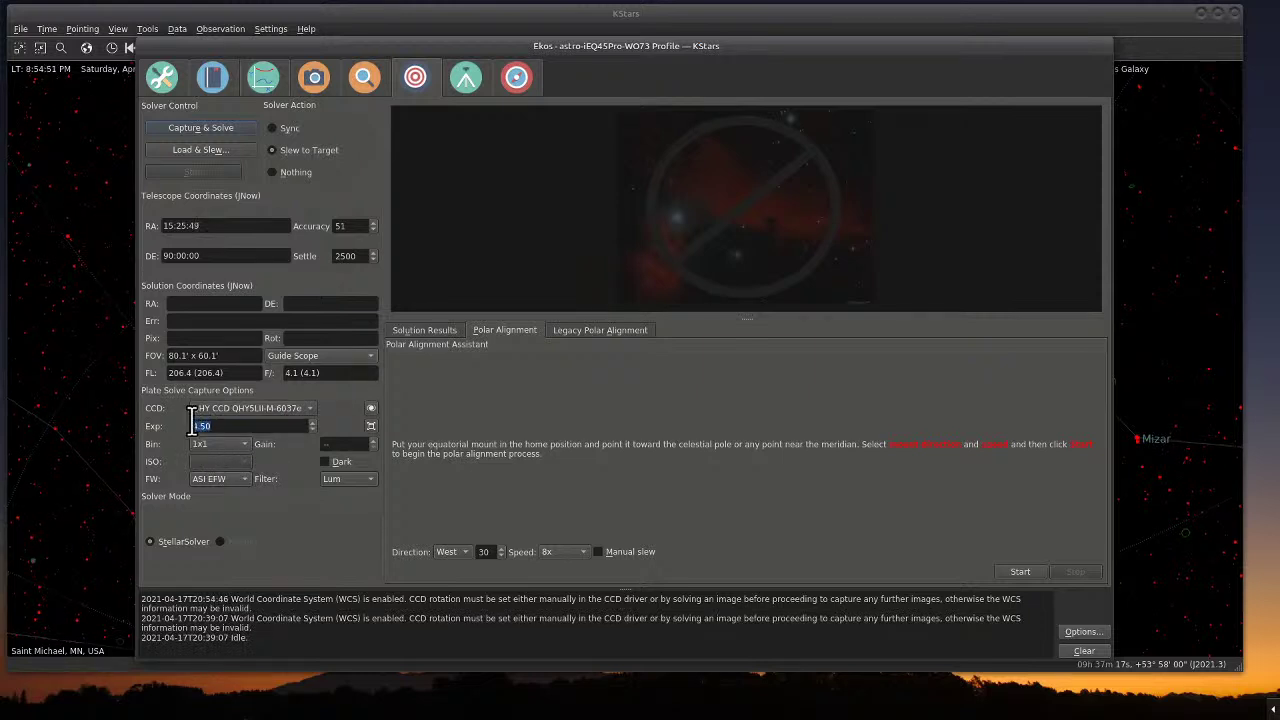
type("1.5")
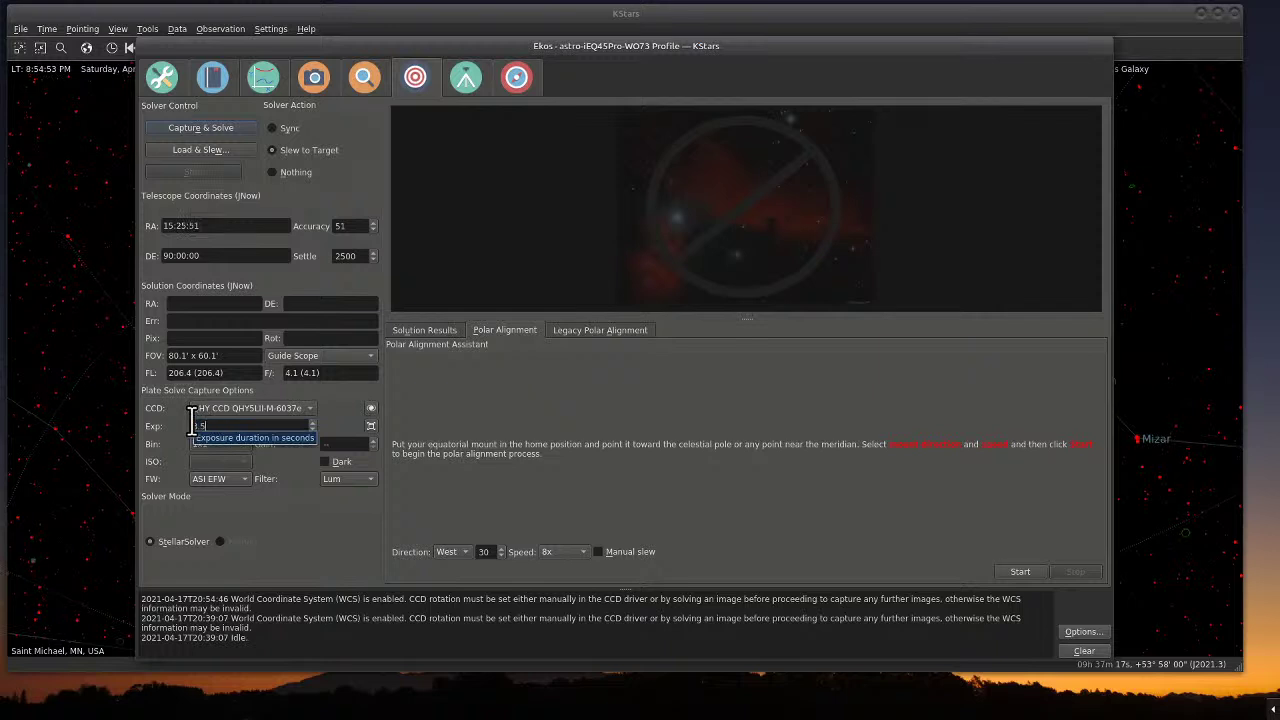
key("Return")
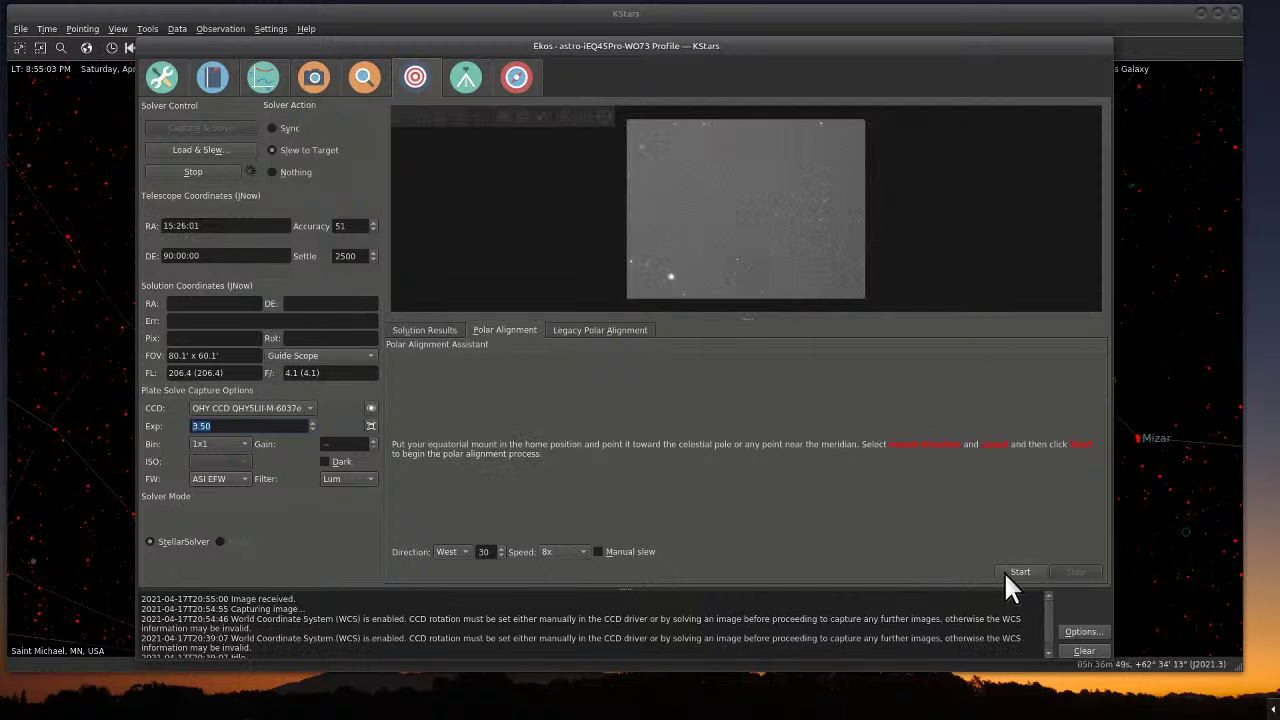
left_click(216, 169)
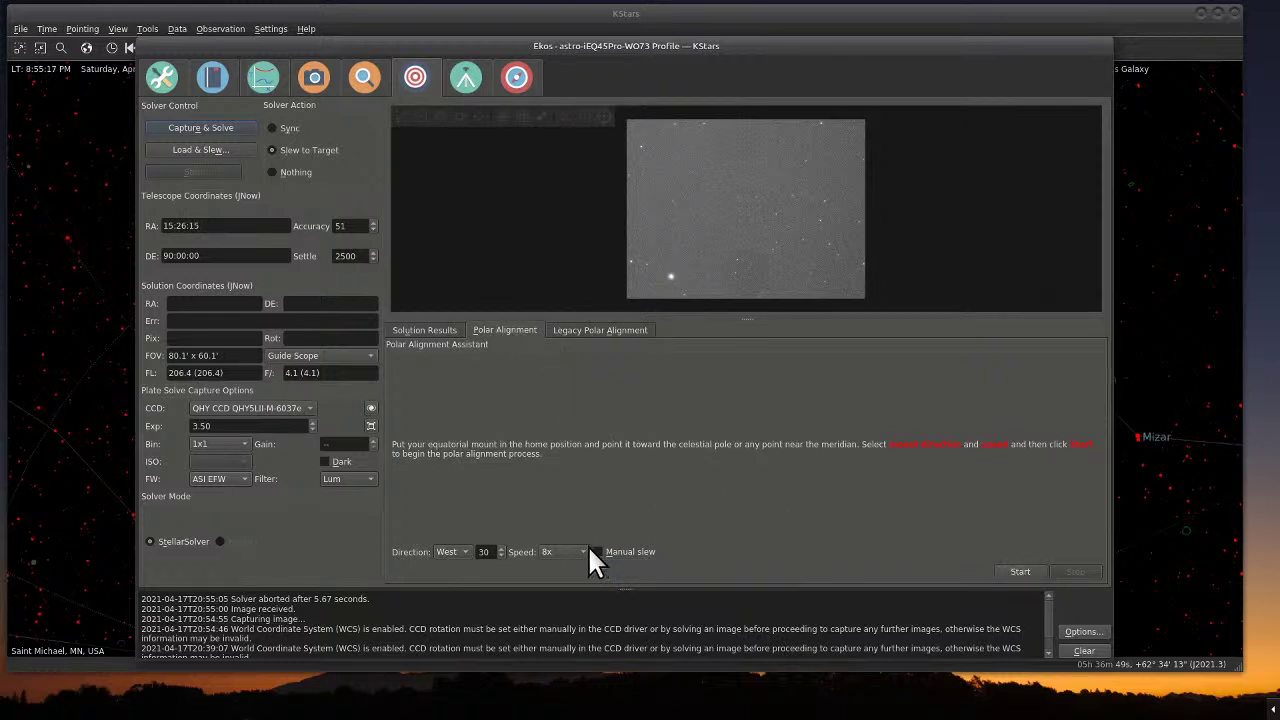
- Run the polar alignment assistant with direction West, 30 degrees and speed 8x, and enlarge the image area showing the correction triangle
left_click(1018, 572)
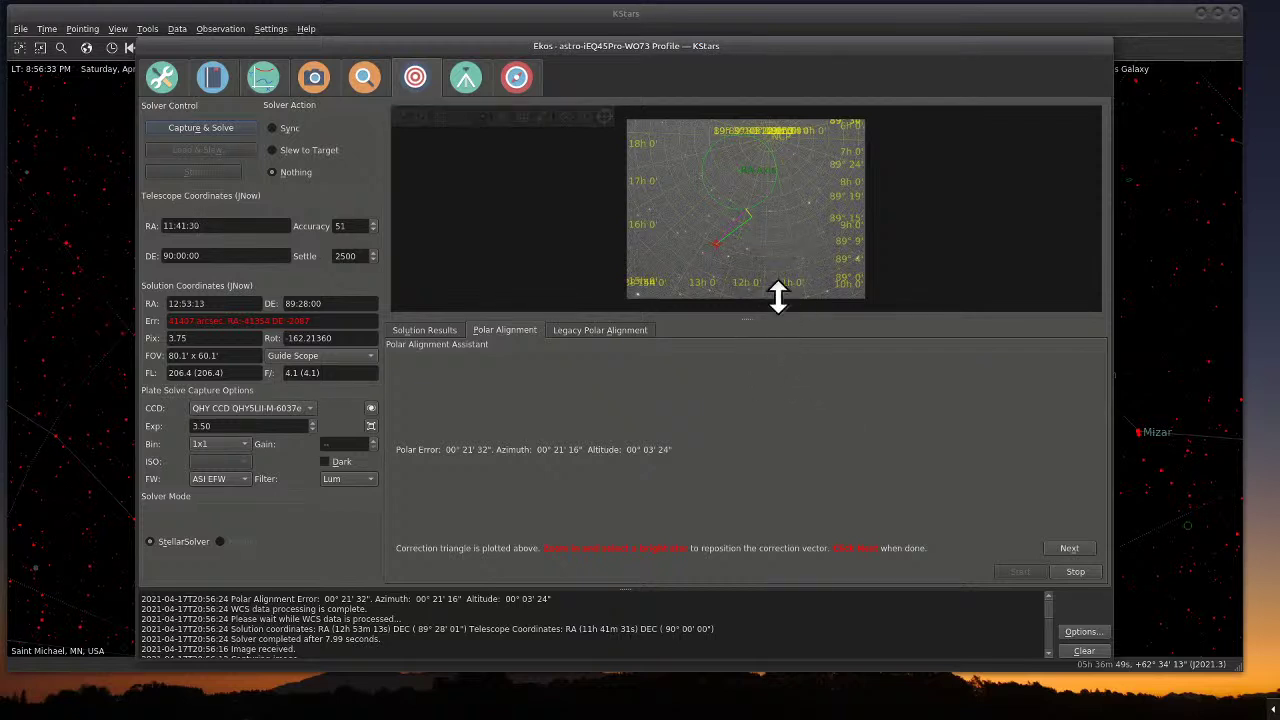
scroll(761, 239, "up", 2)
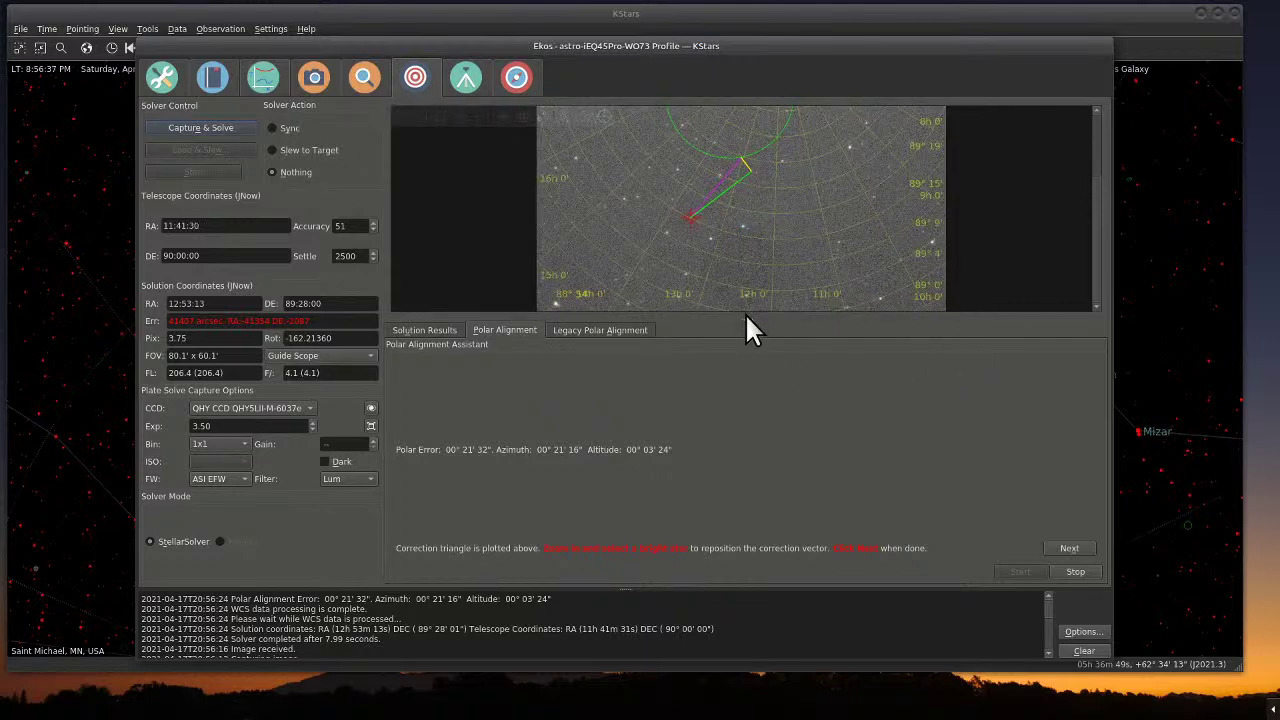
left_click_drag(746, 317, 746, 486)
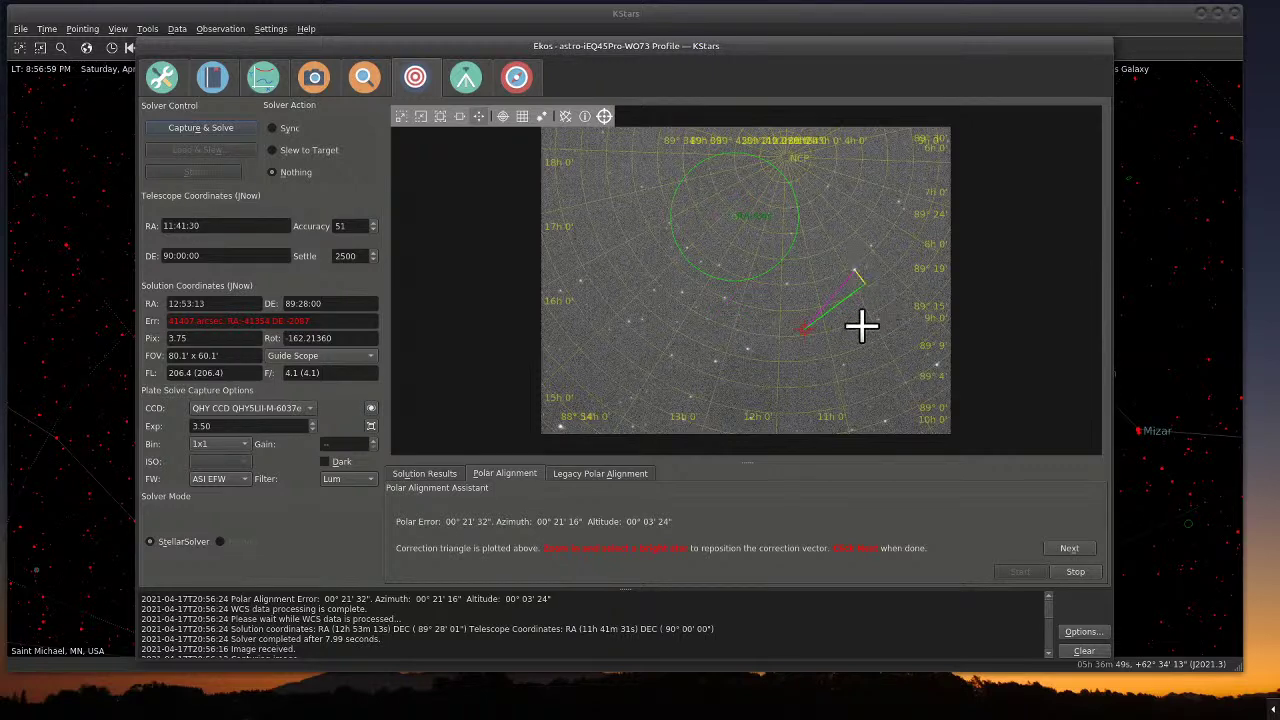
- Place the polar correction triangle on a bright star near the 89° 19' declination line and inspect its path to the target crosshair
scroll(860, 325, "up", 4)
scroll(855, 320, "down", 5)
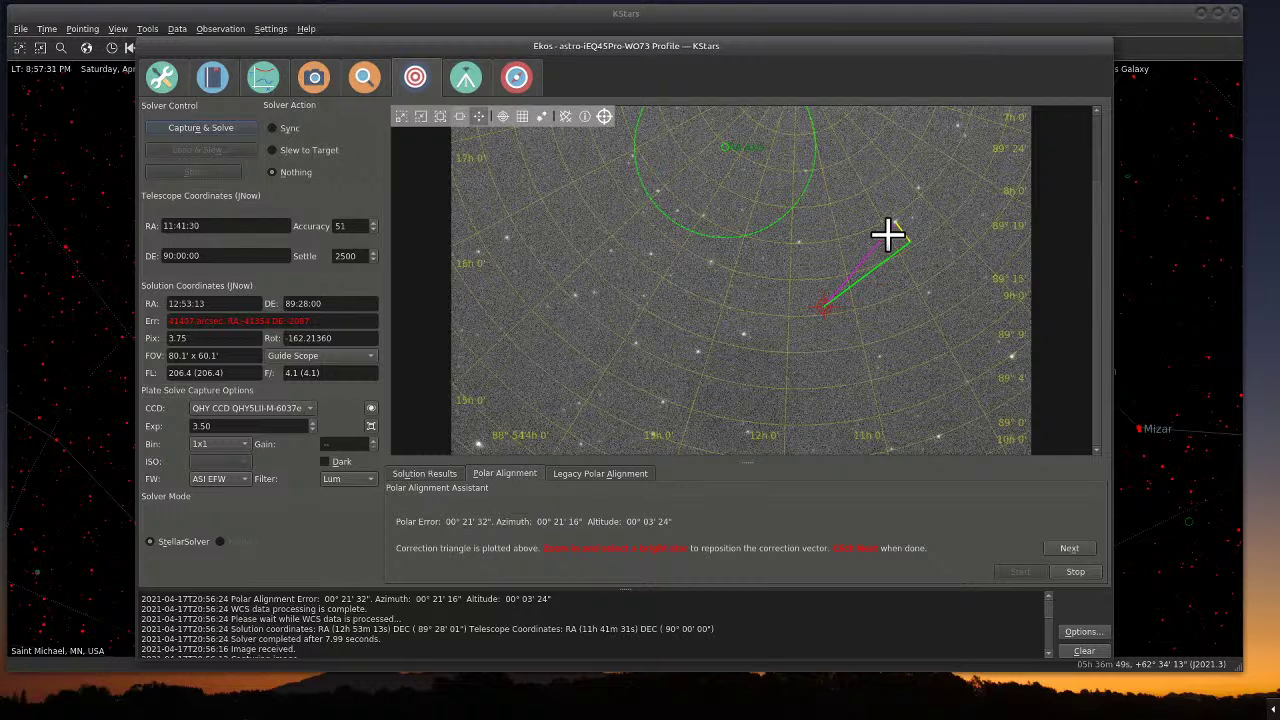
left_click(888, 234)
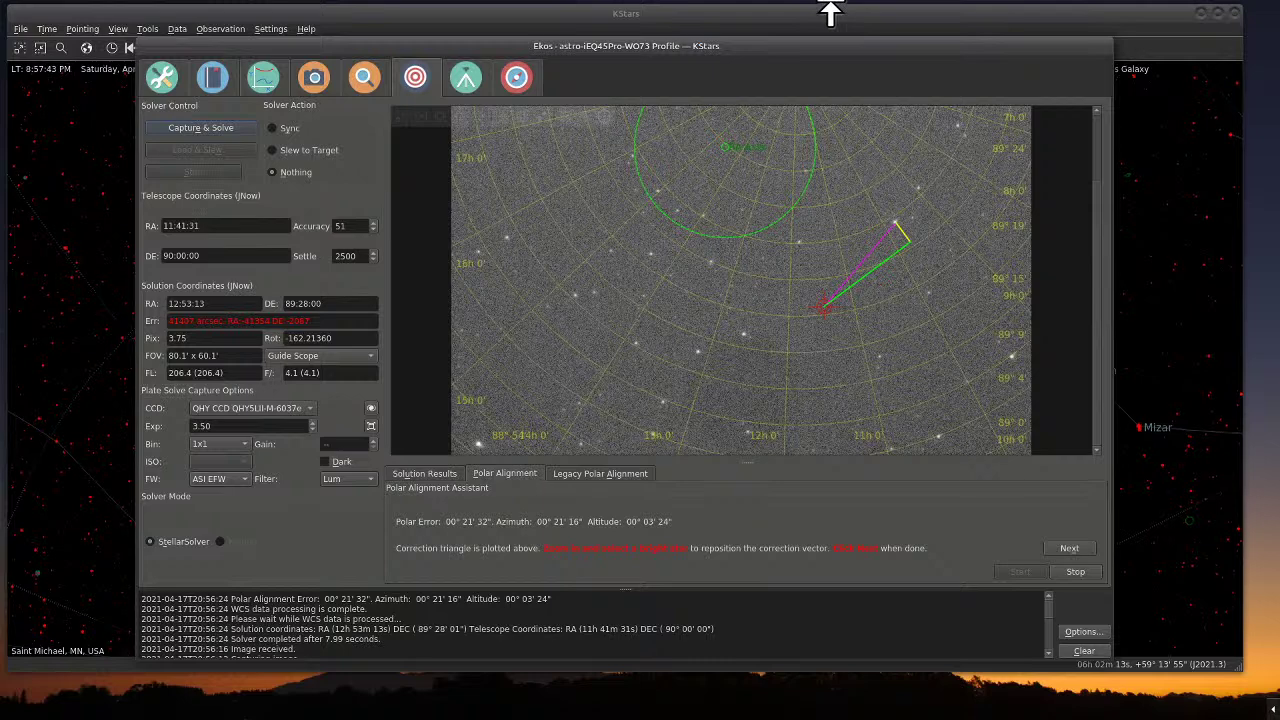
mouse_move(869, 266)
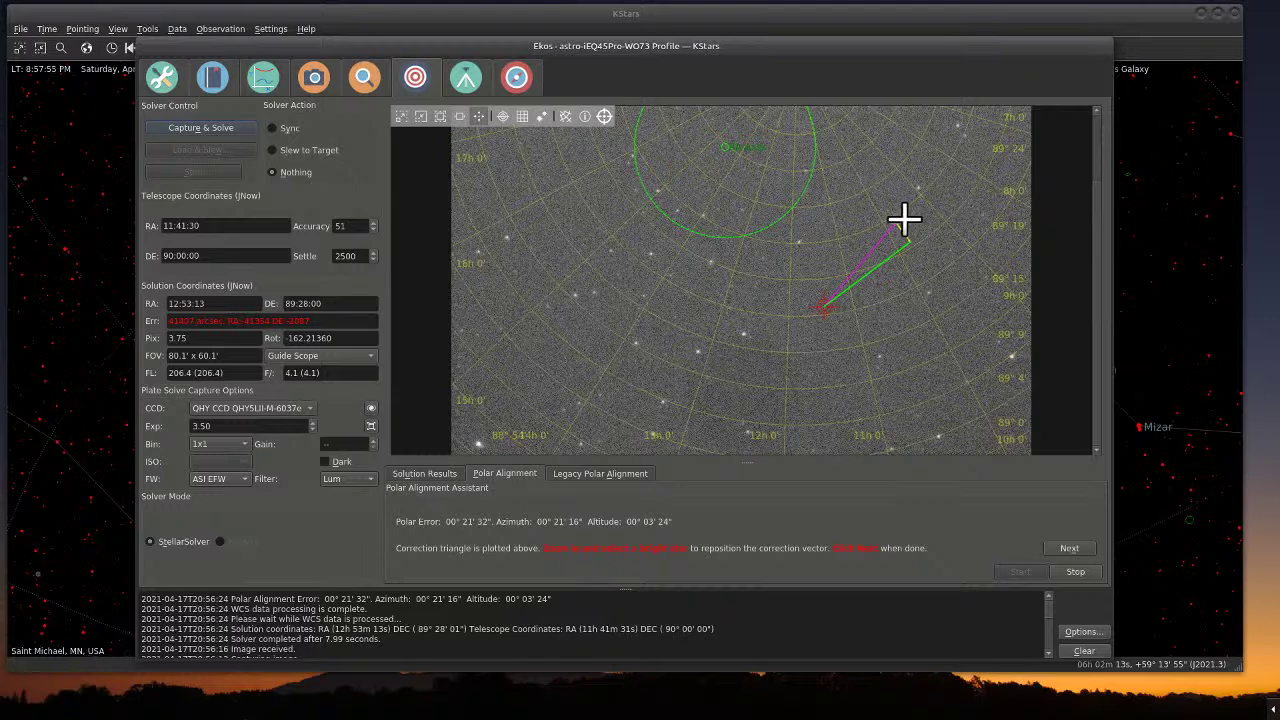
left_click_drag(894, 229, 837, 299)
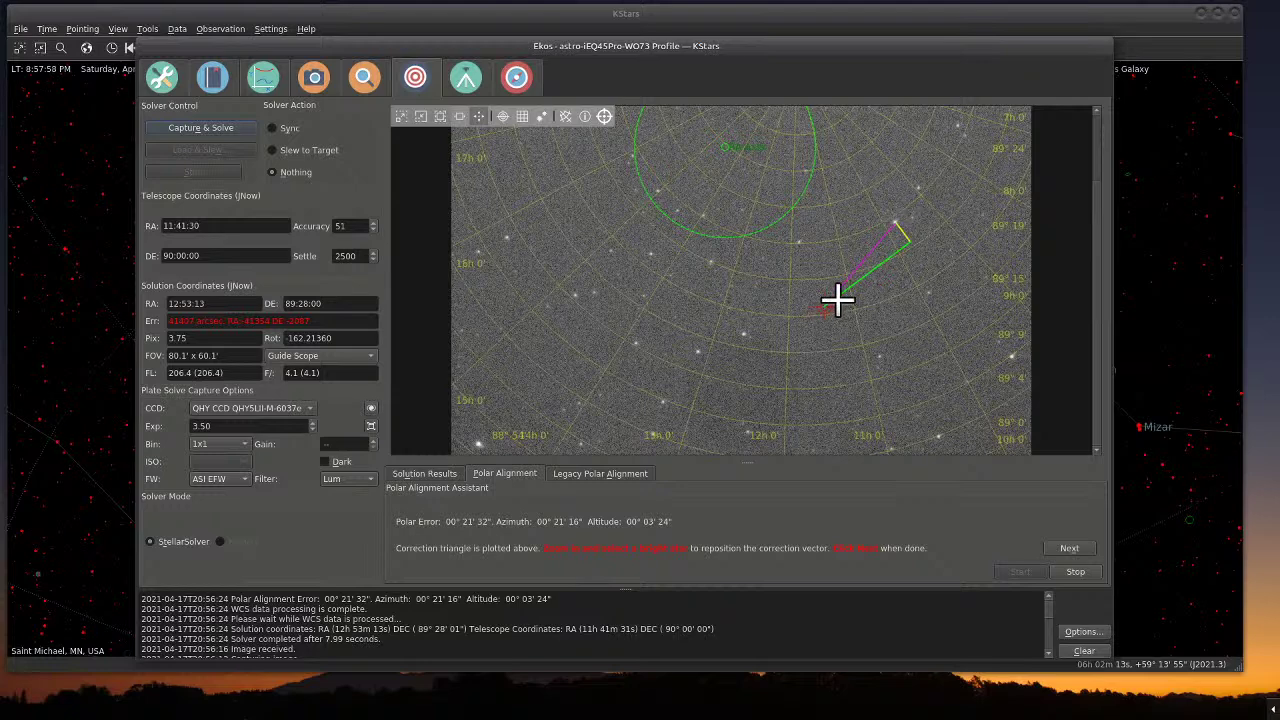
left_click(895, 221)
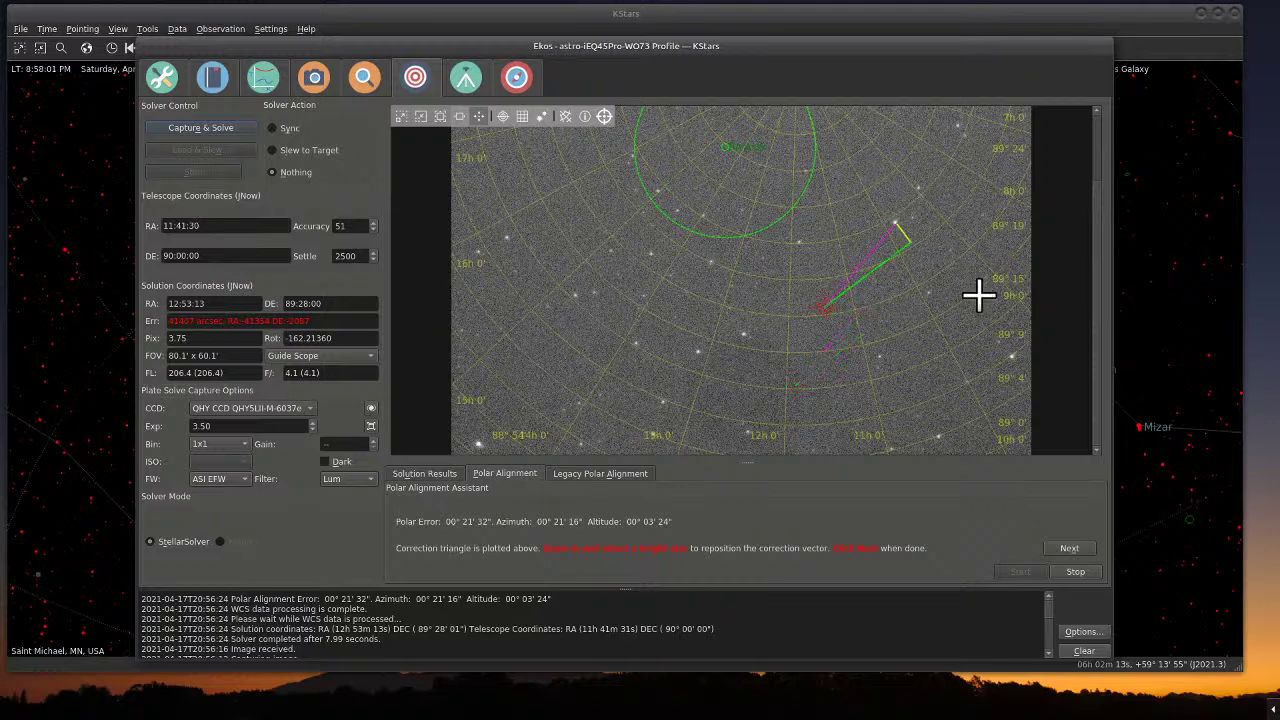
scroll(838, 338, "up", 3)
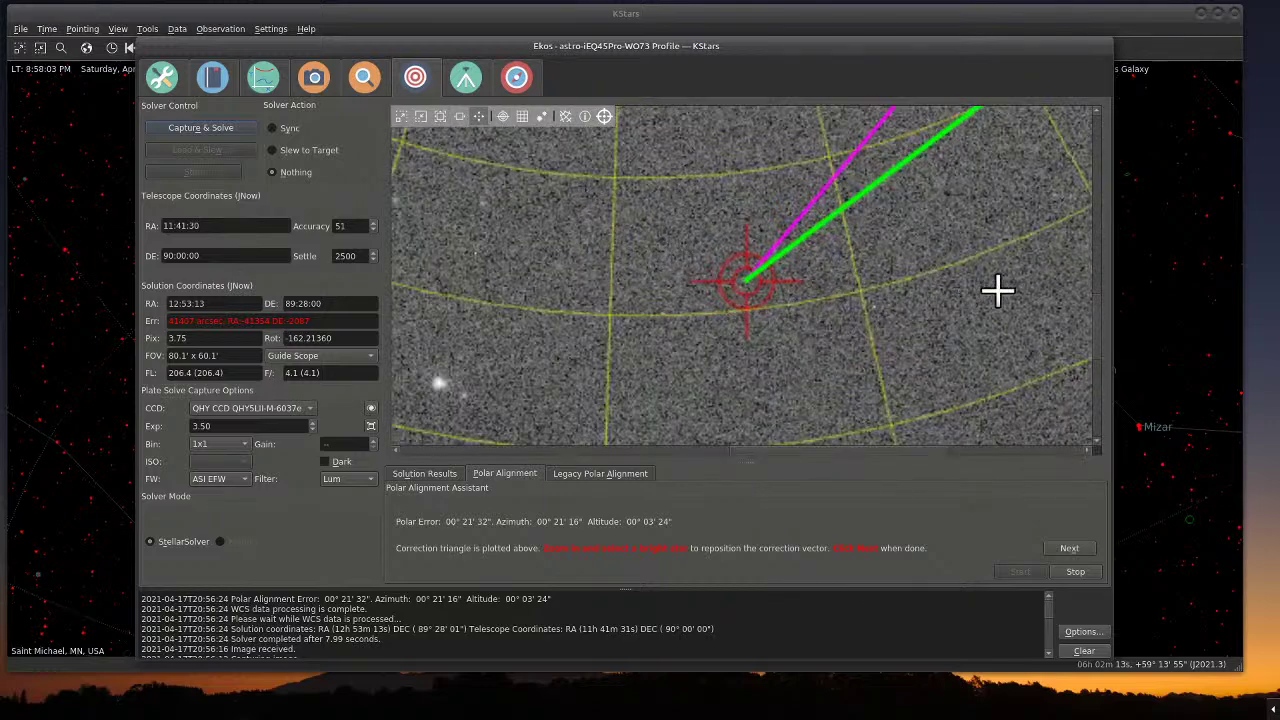
- Check the correction triangle from the selected star to the crosshair and advance the polar alignment assistant to the mount adjustment stage
left_click_drag(1096, 317, 1088, 284)
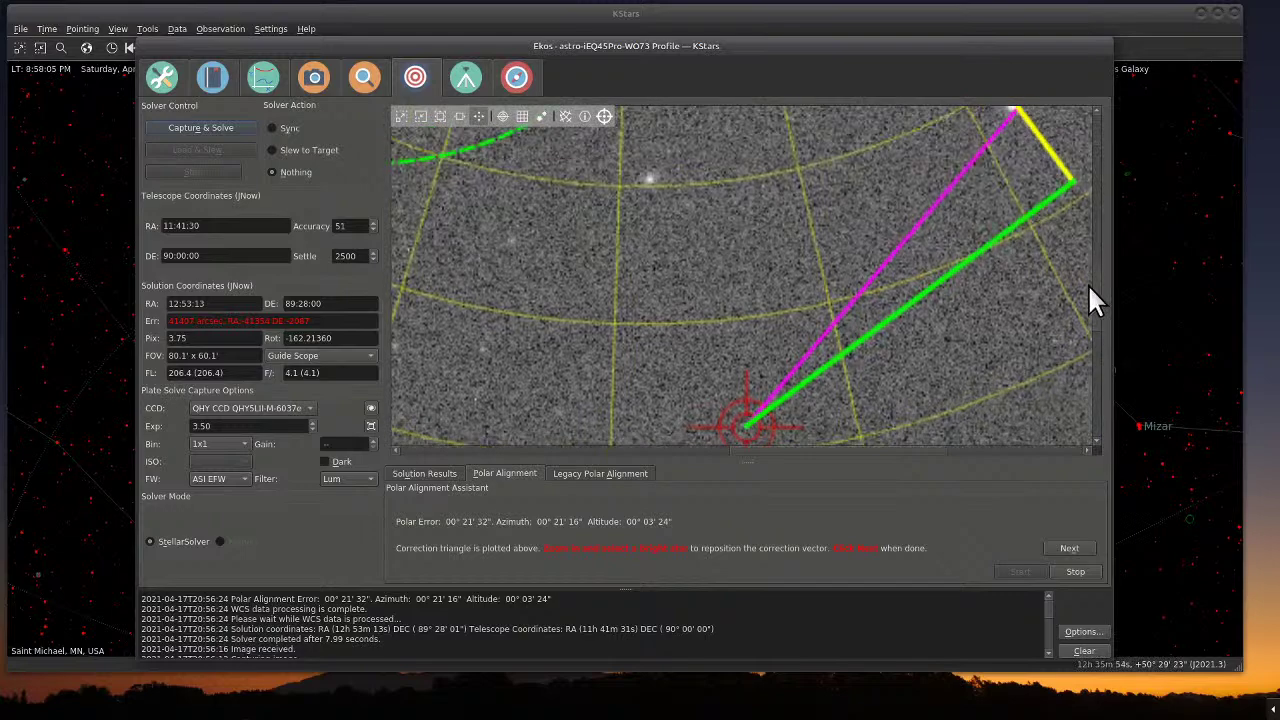
scroll(1090, 287, "down", 1)
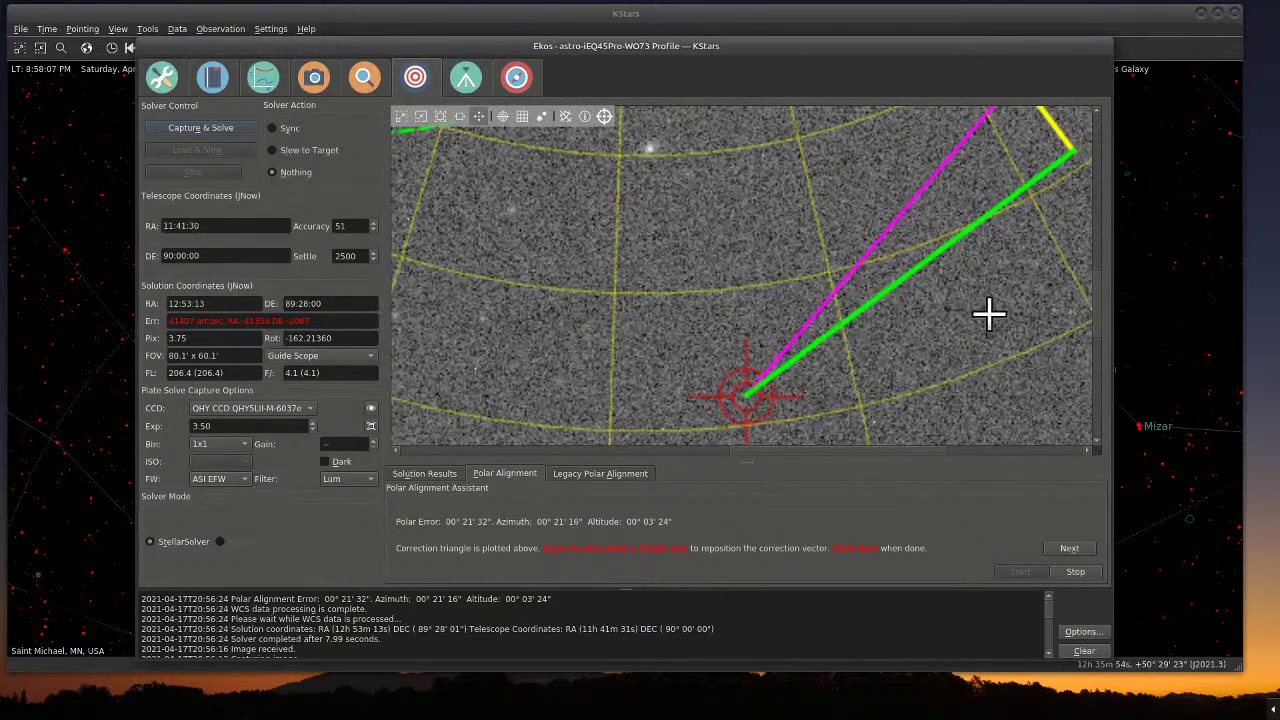
scroll(988, 313, "down", 1)
scroll(988, 313, "down", 1)
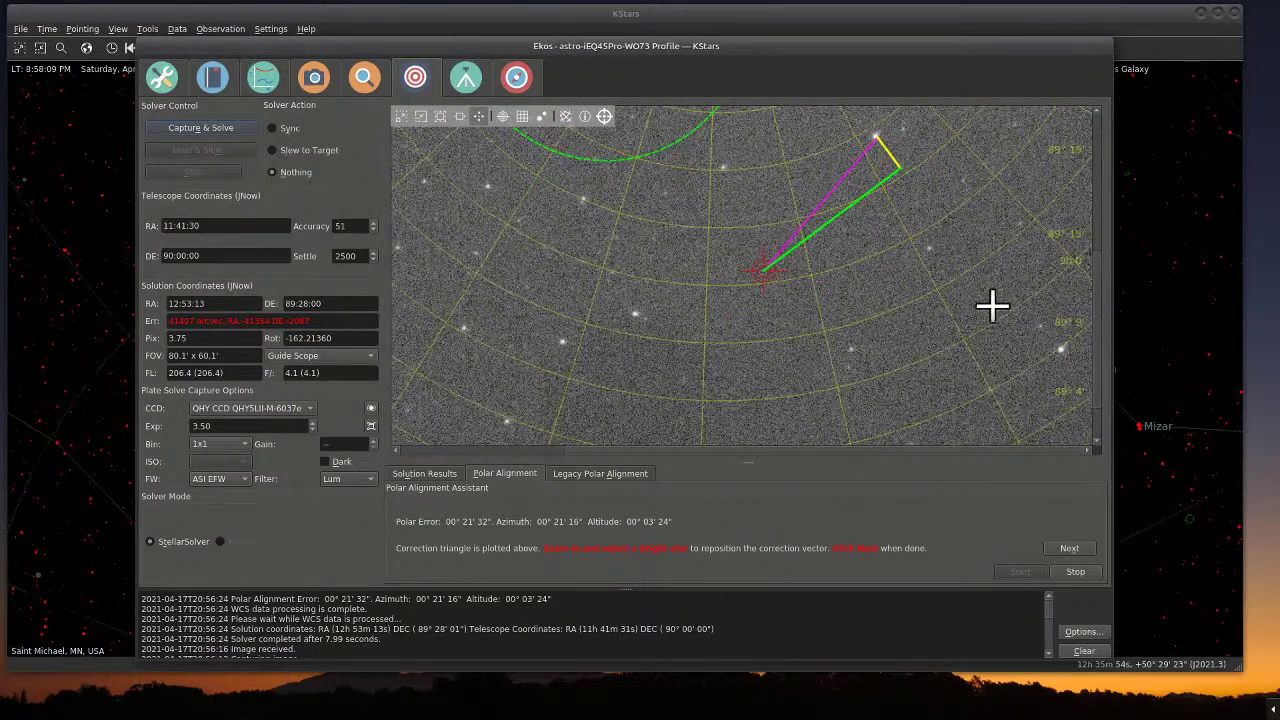
left_click(876, 135)
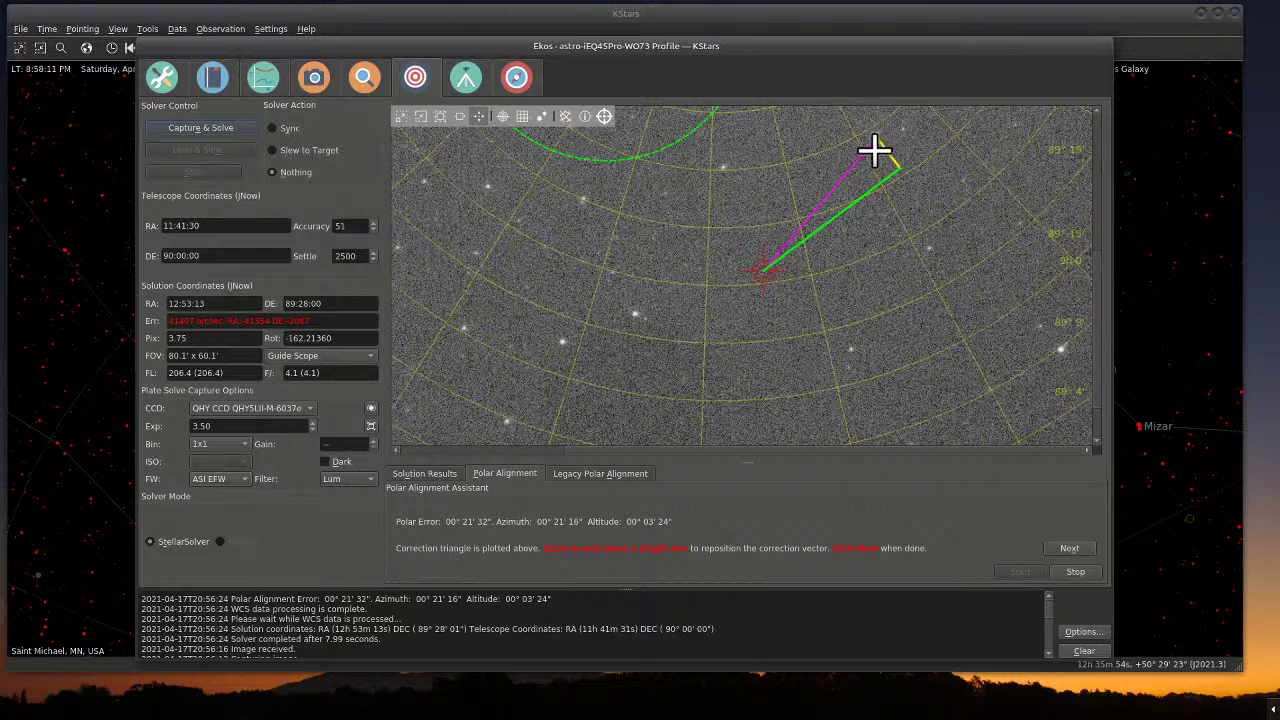
left_click(1063, 547)
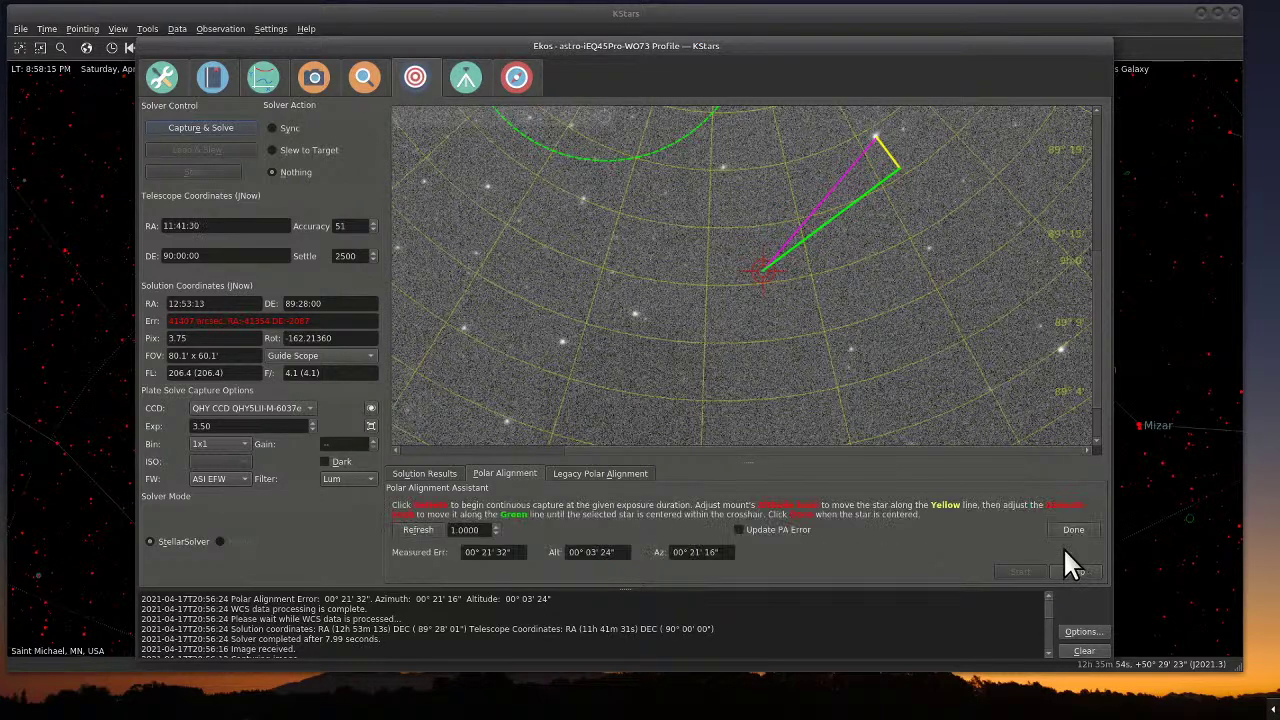
- Refresh the image continuously at 1-second exposures until the selected star is centred in the crosshair, and finish the correction
left_click(412, 525)
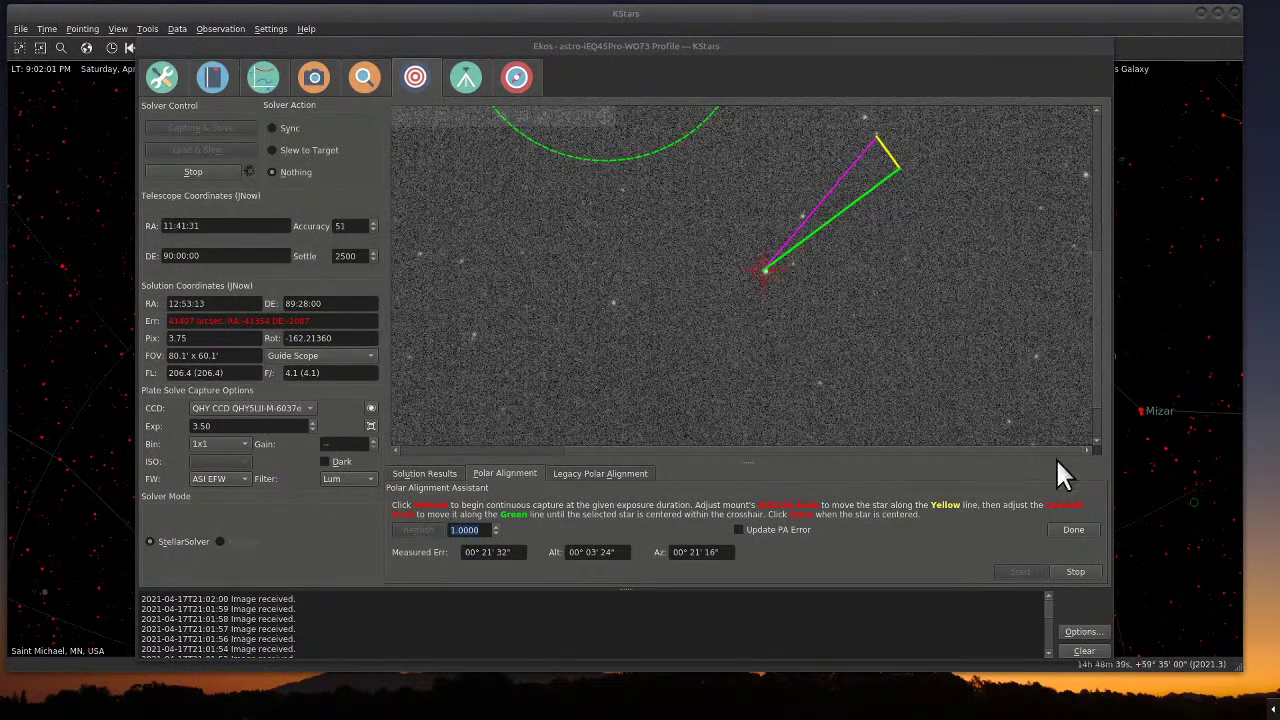
left_click(1077, 529)
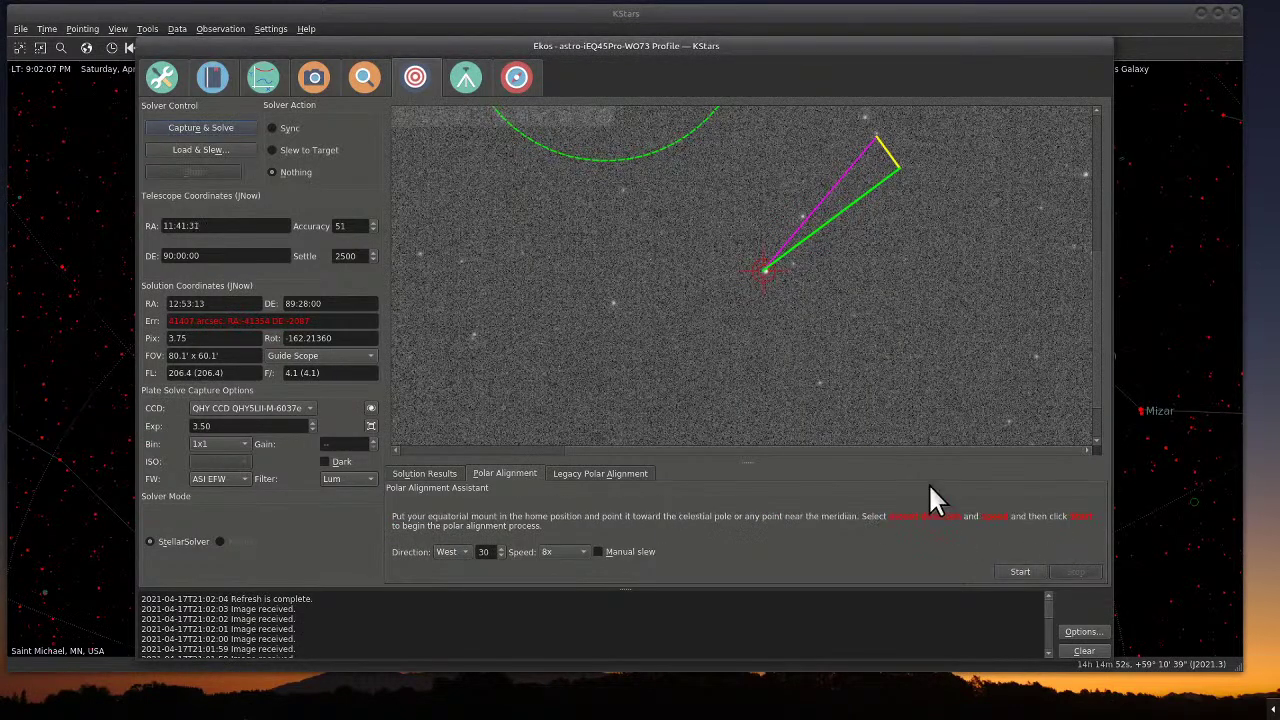
scroll(786, 330, "down", 3)
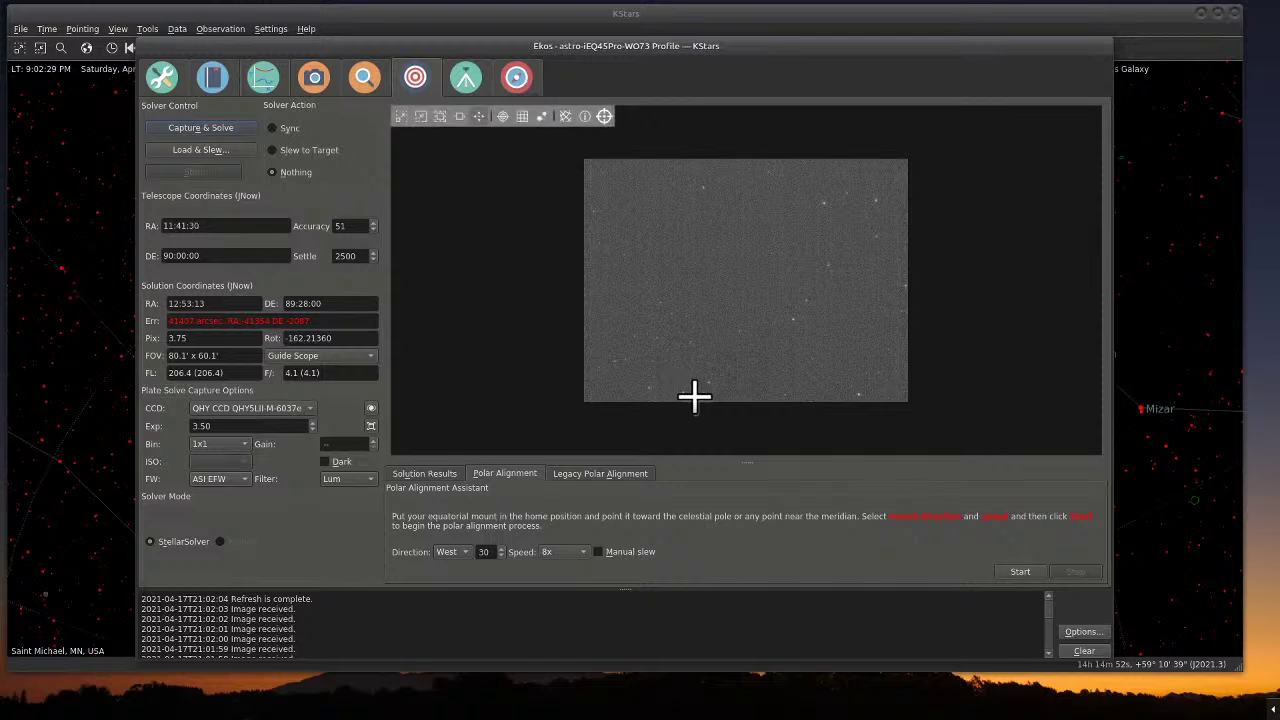
- Park the mount at its home position and rerun the polar alignment with direction West, 30 degrees and speed 8x
left_click(468, 84)
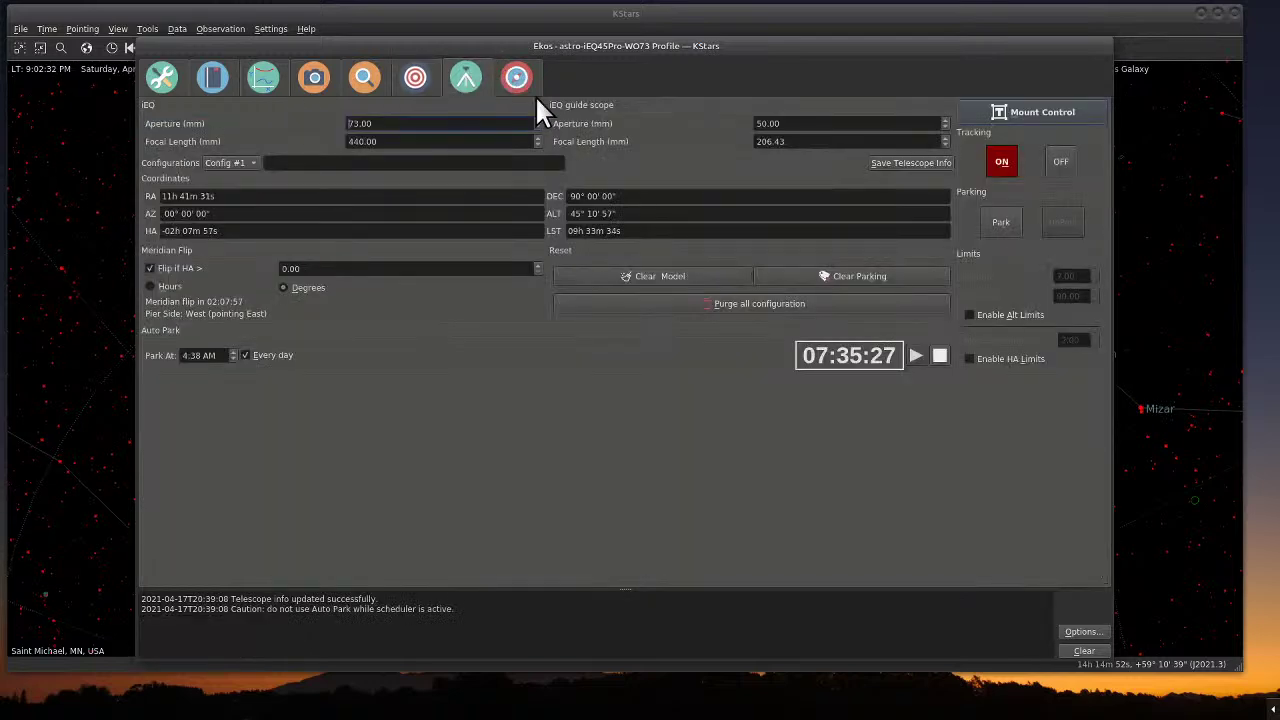
left_click(995, 222)
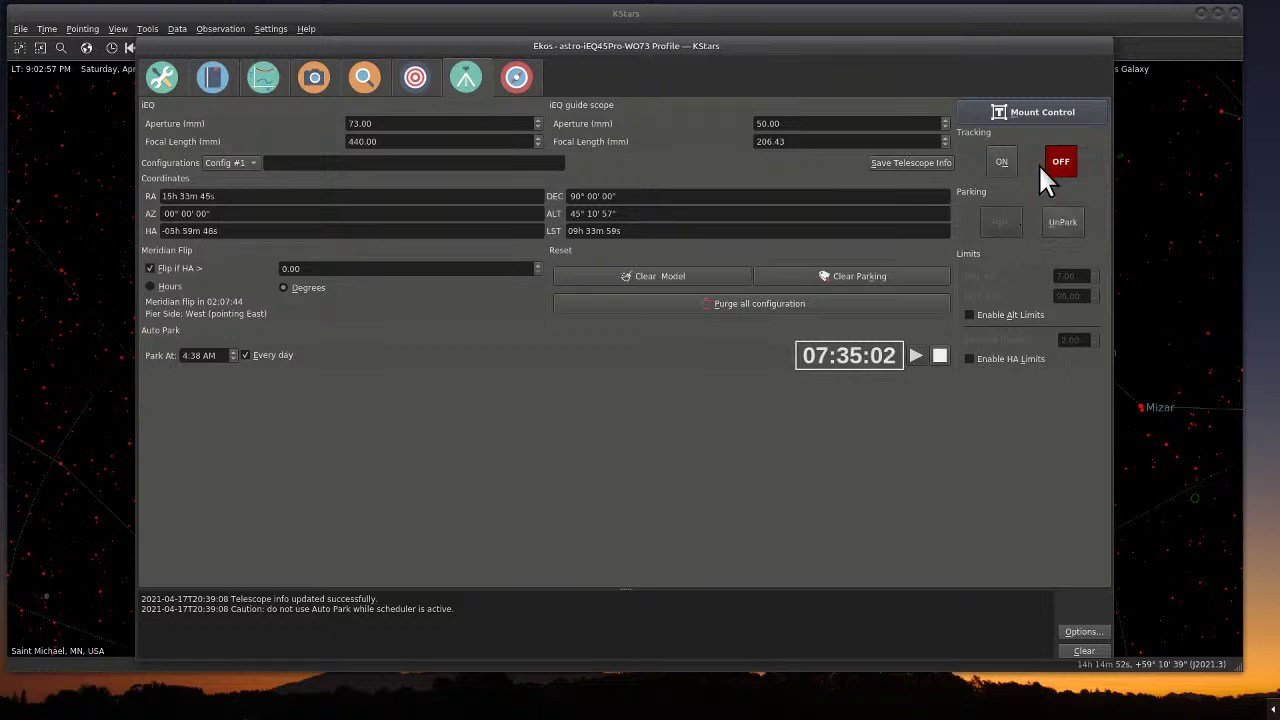
left_click(515, 78)
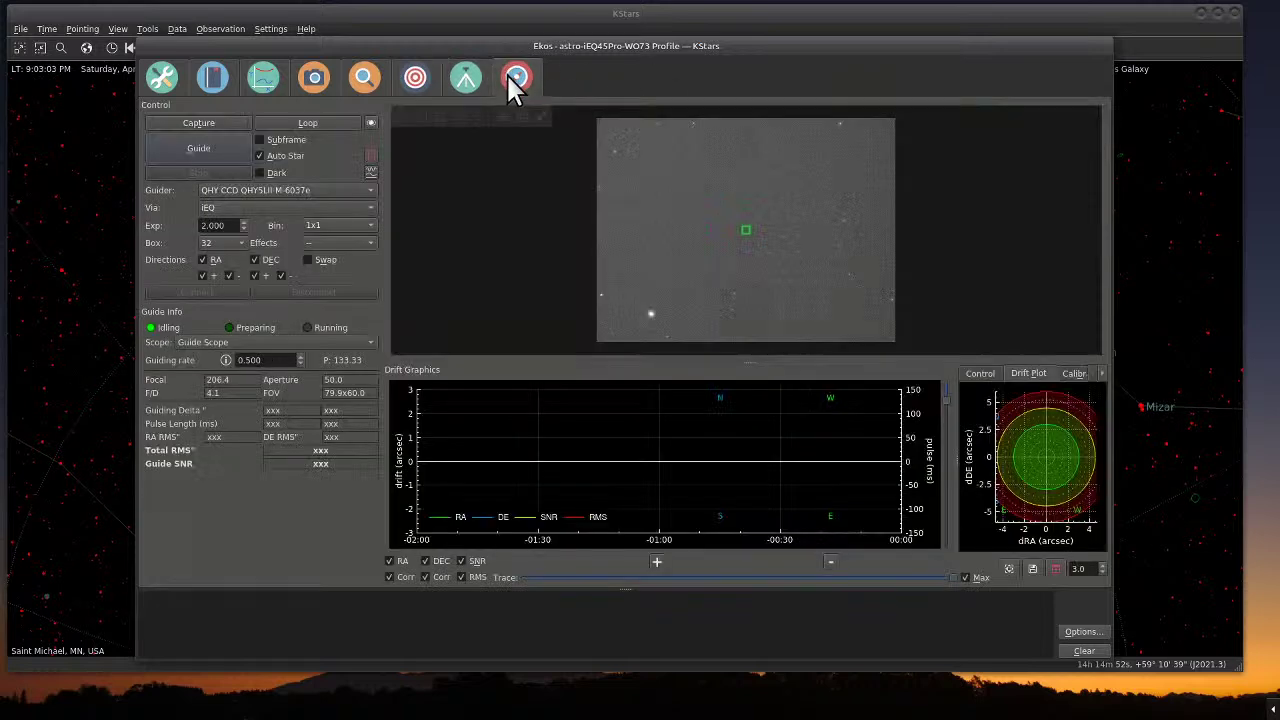
left_click(412, 80)
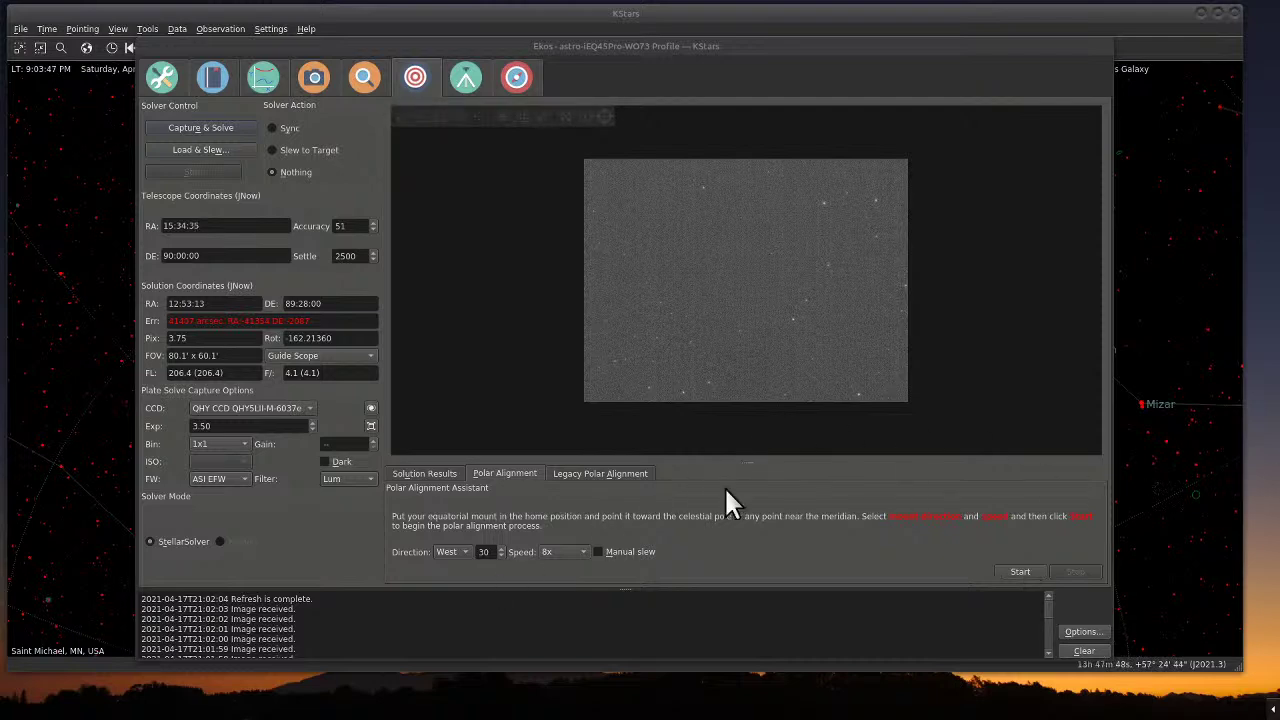
left_click(1022, 569)
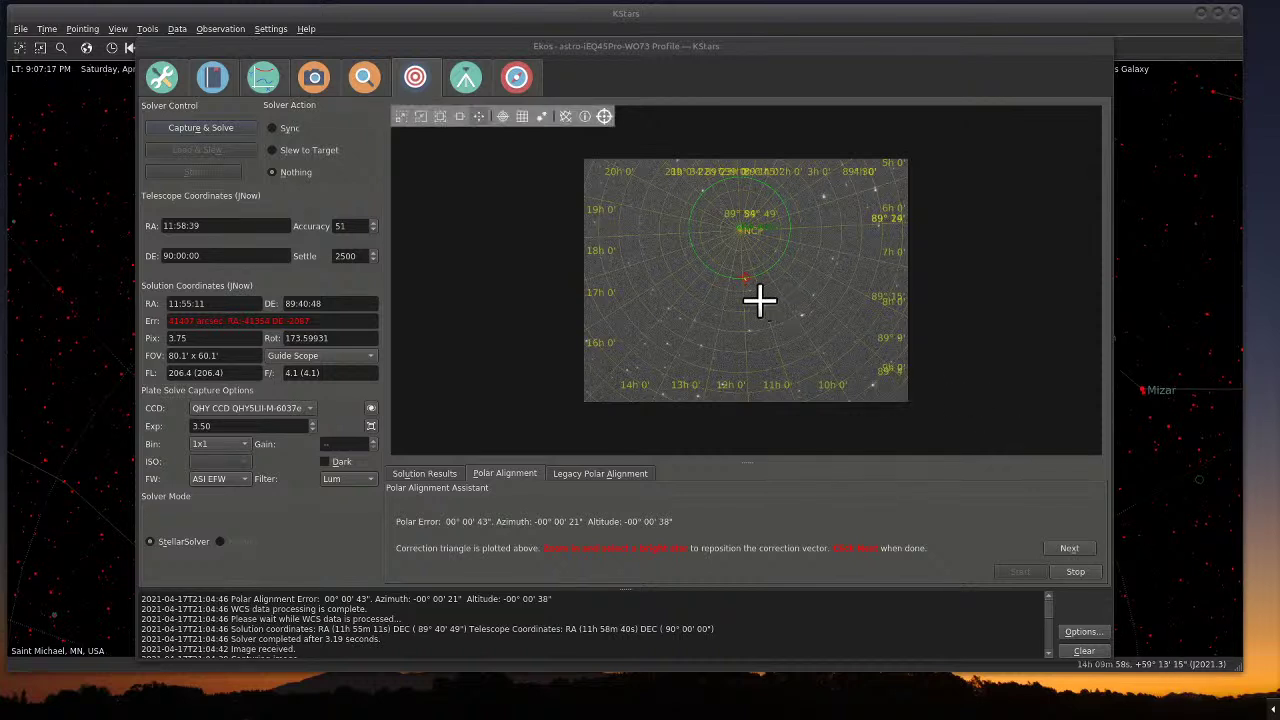
- Place the correction vector on the star just below the dashed green circle and finish the polar alignment assistant
scroll(757, 293, "up", 2)
scroll(757, 293, "up", 3)
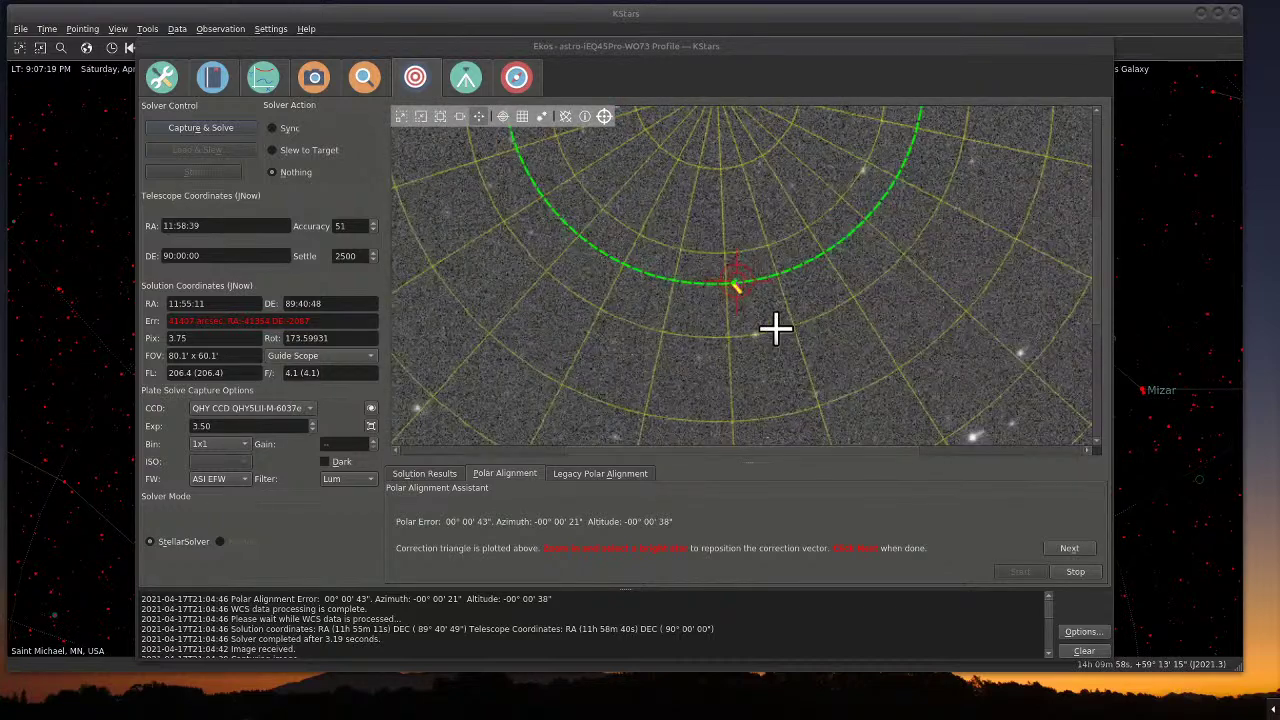
scroll(775, 328, "up", 1)
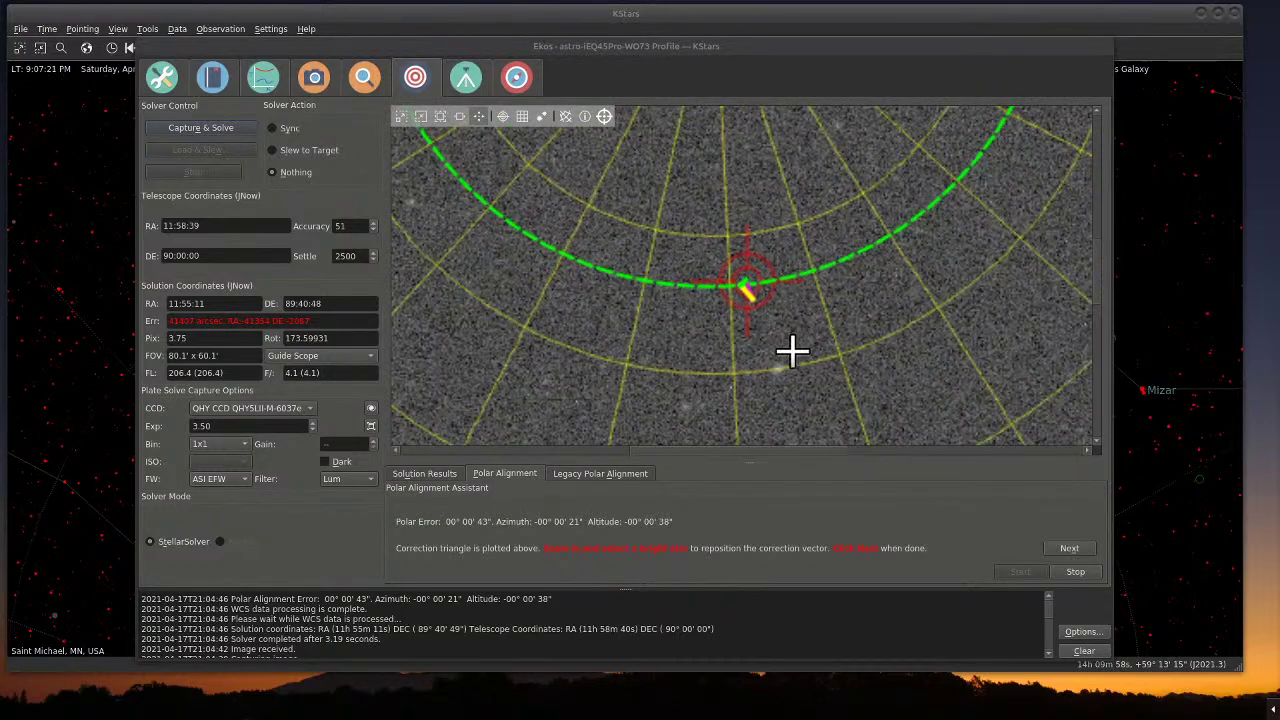
left_click(776, 364)
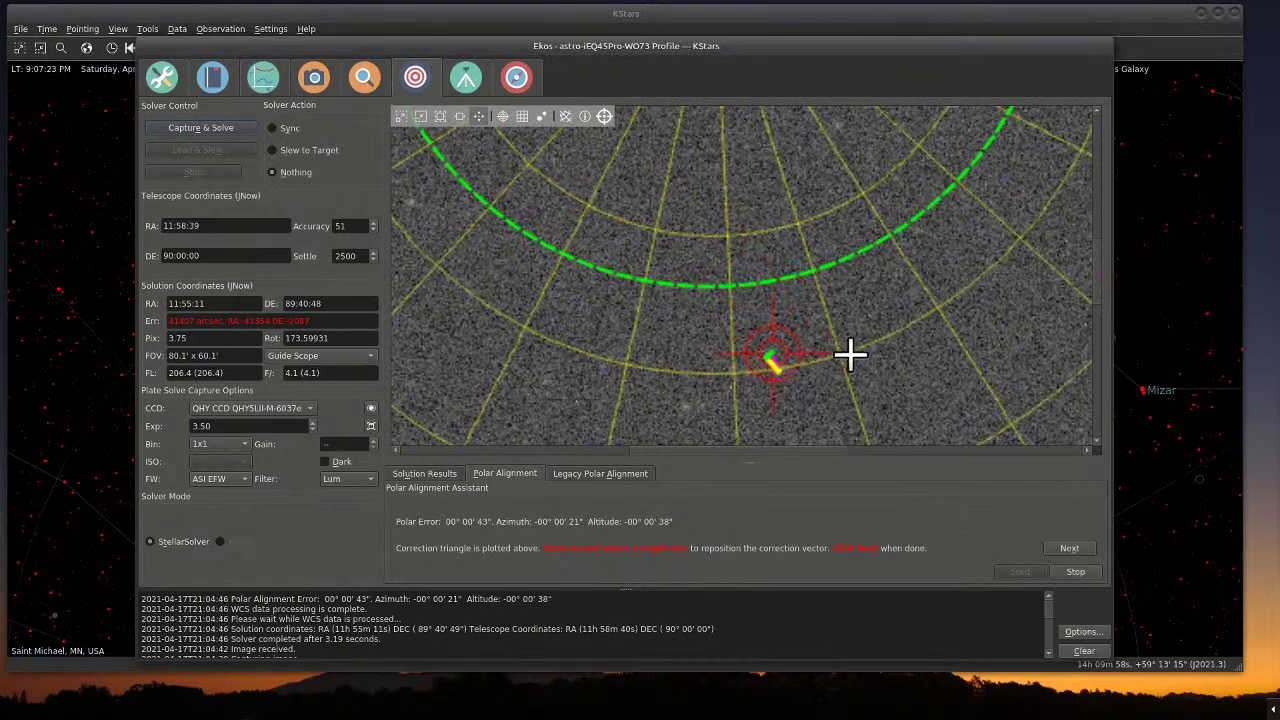
scroll(852, 355, "down", 5)
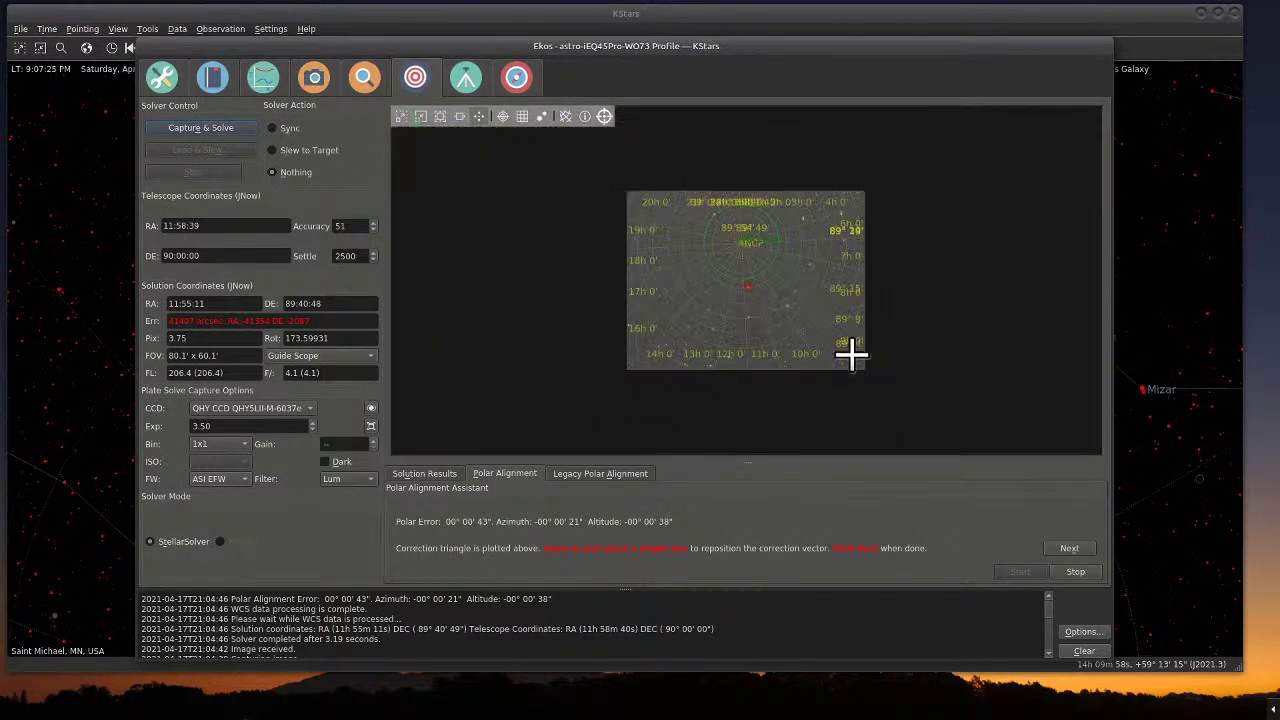
scroll(851, 353, "up", 1)
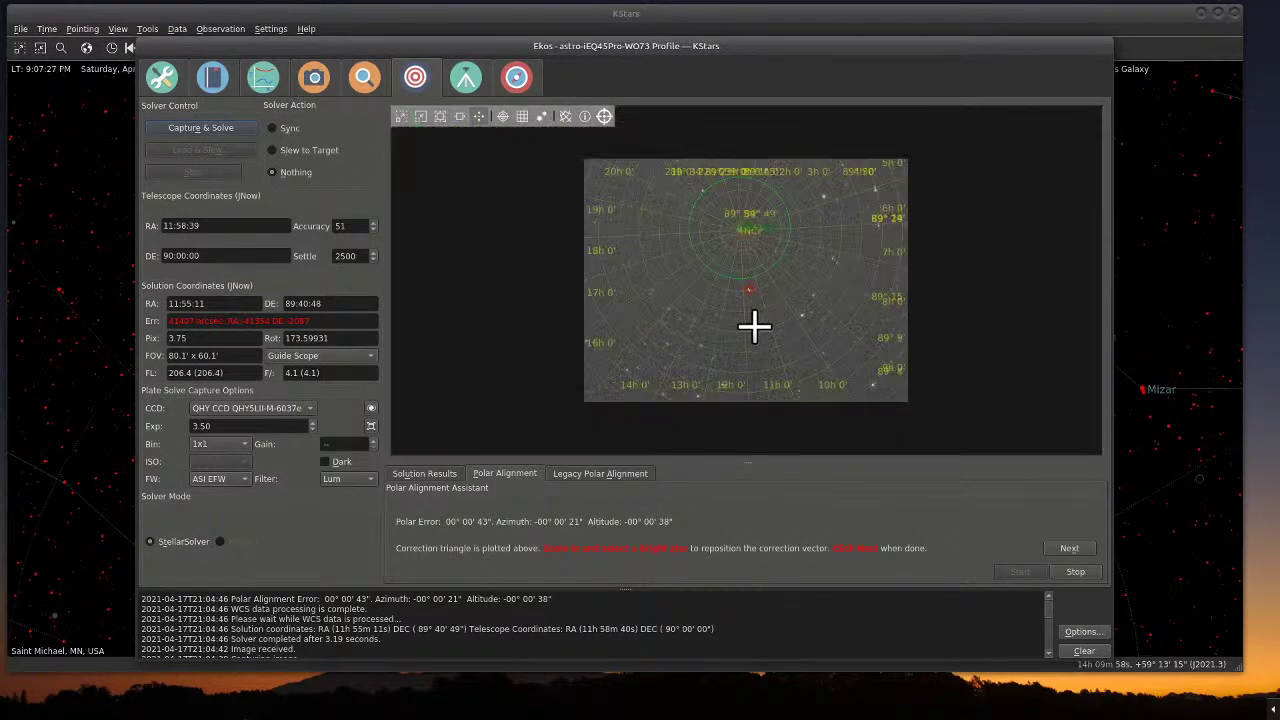
left_click(1058, 546)
left_click(1071, 530)
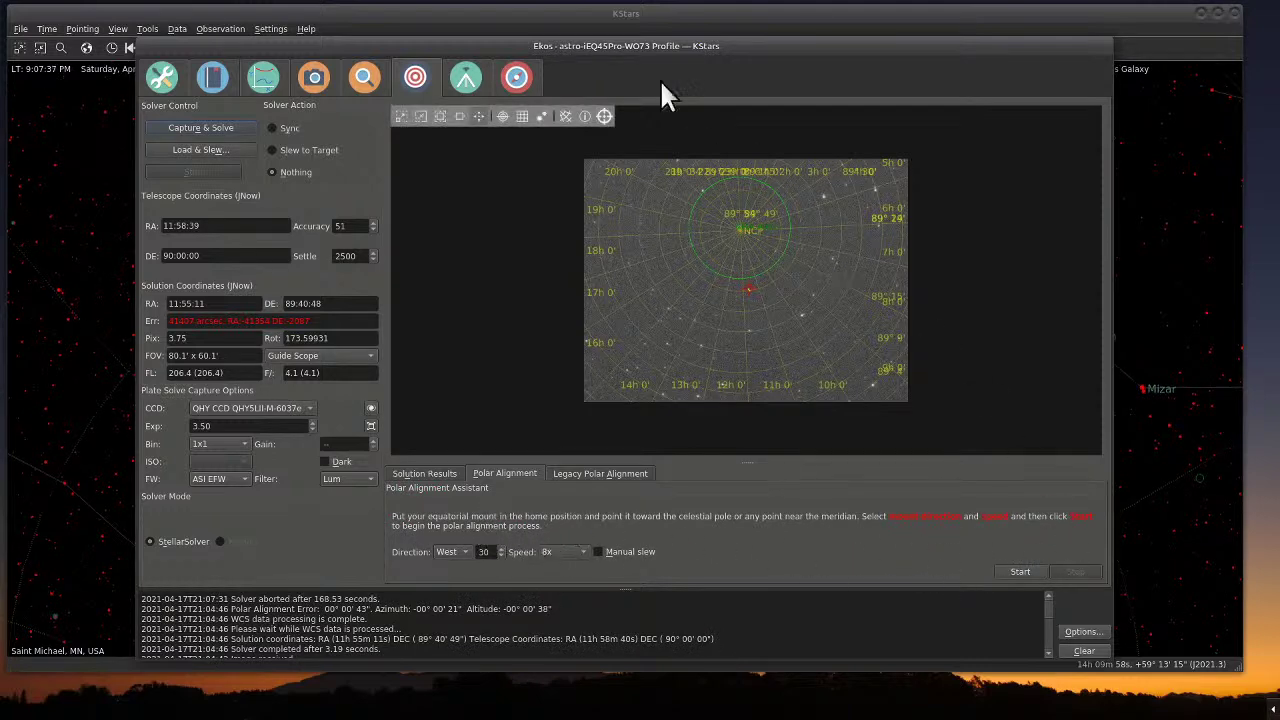
- Move the Ekos window off the sky map and slew the iEQ mount to the star γ Camelopardalis
left_click(467, 77)
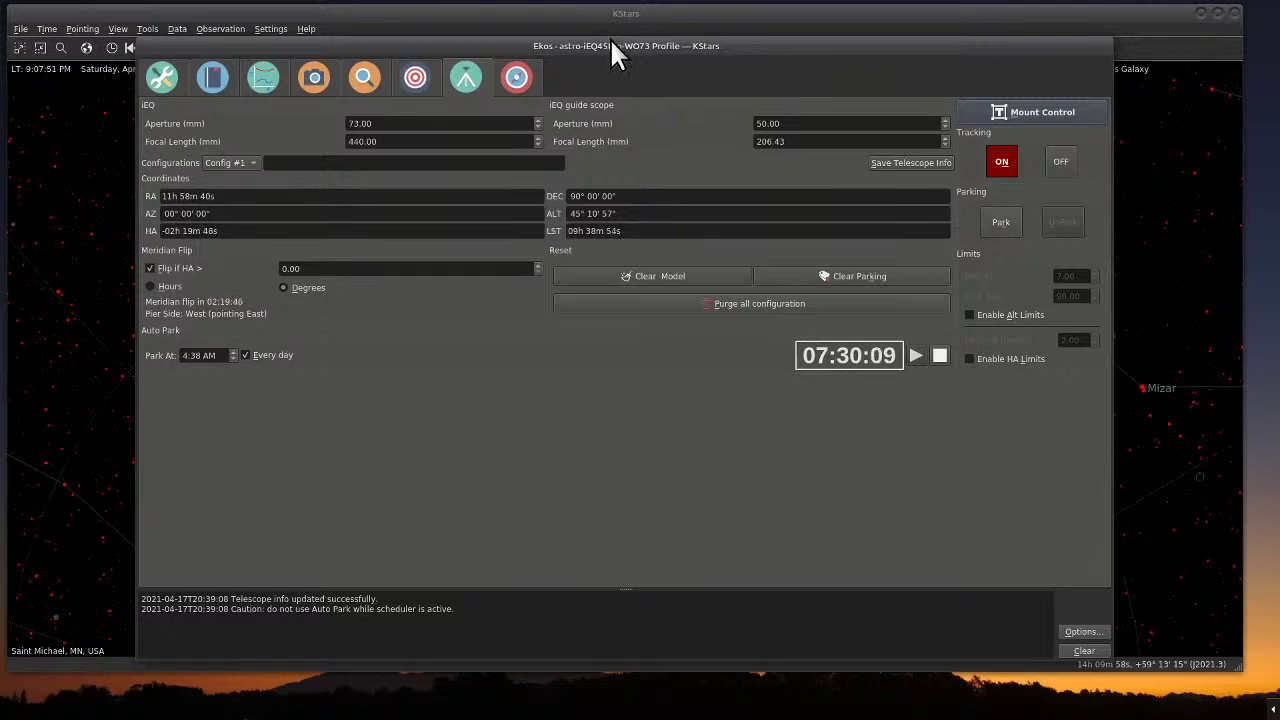
left_click_drag(610, 45, 1279, 135)
left_click_drag(625, 392, 614, 243)
left_click_drag(570, 437, 666, 324)
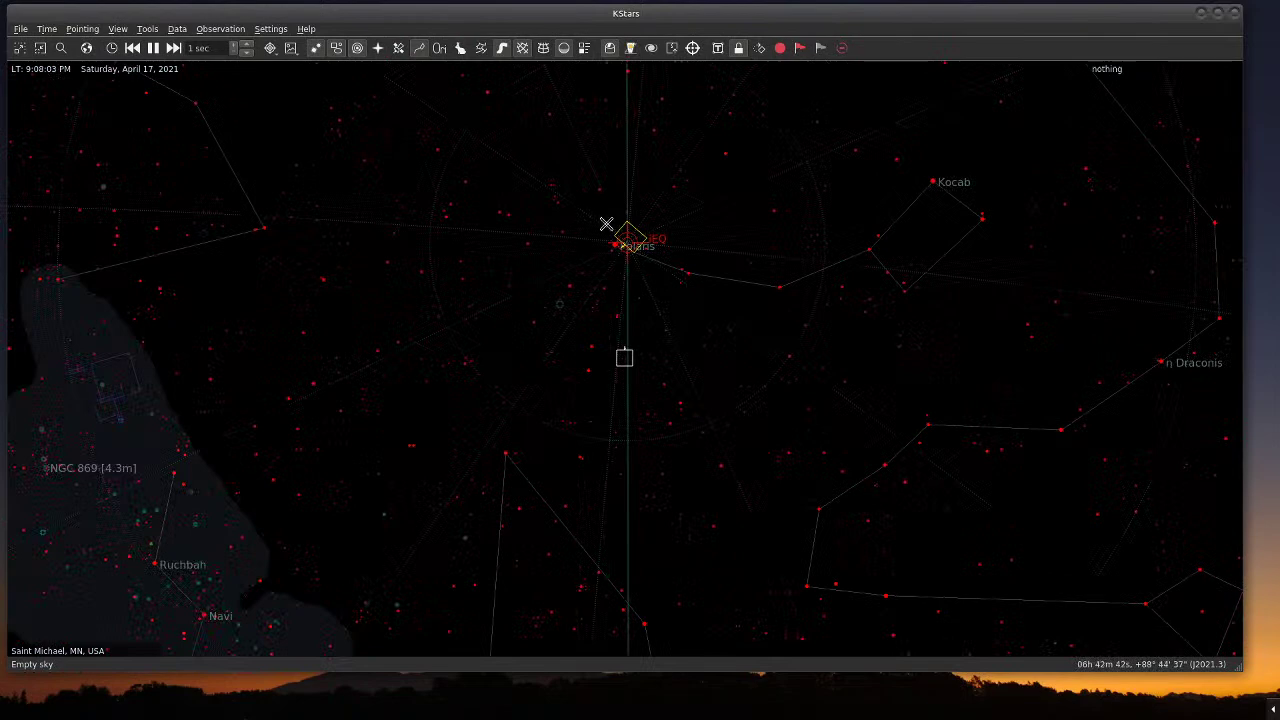
scroll(636, 262, "up", 3)
left_click_drag(648, 253, 684, 364)
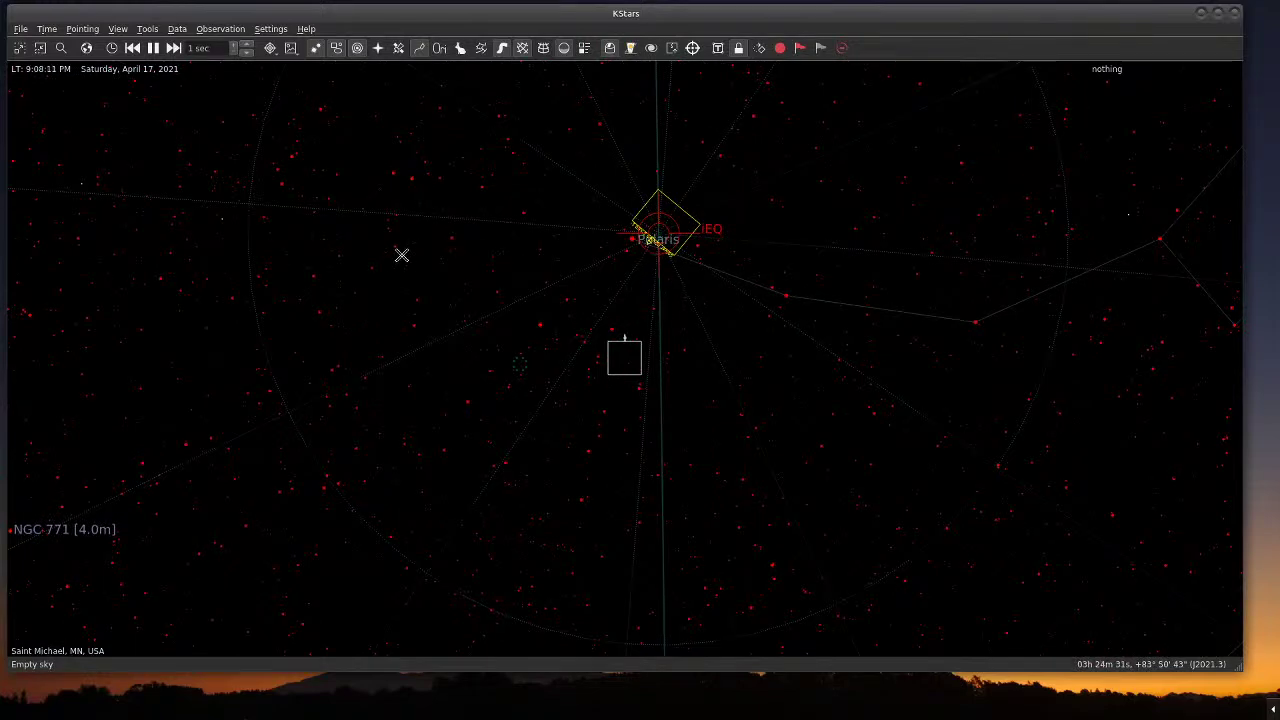
scroll(405, 254, "down", 3)
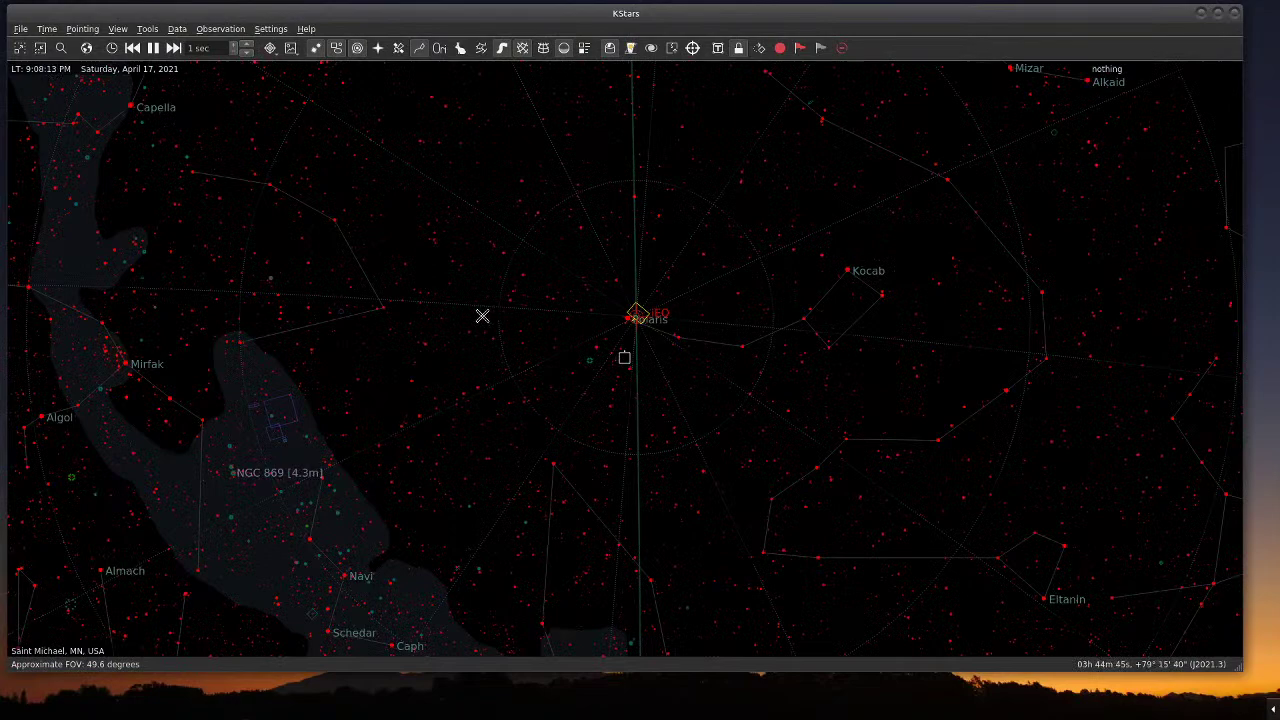
left_click_drag(486, 323, 528, 340)
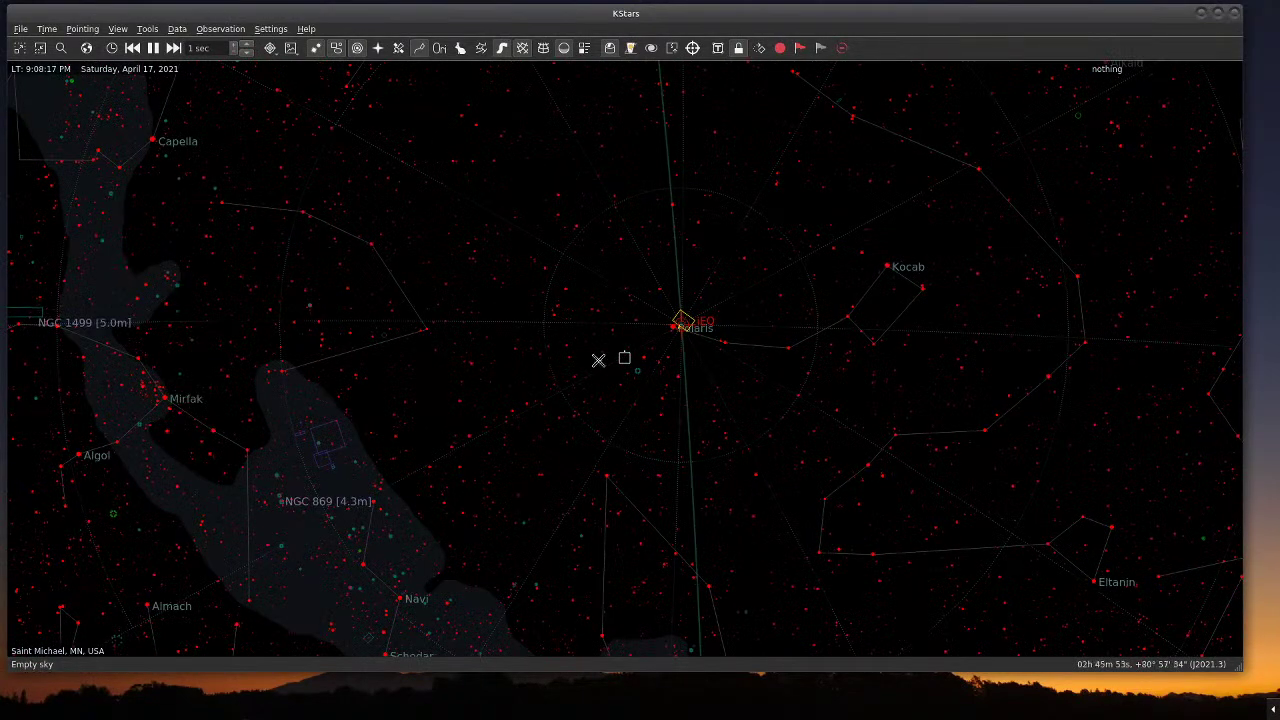
right_click(427, 329)
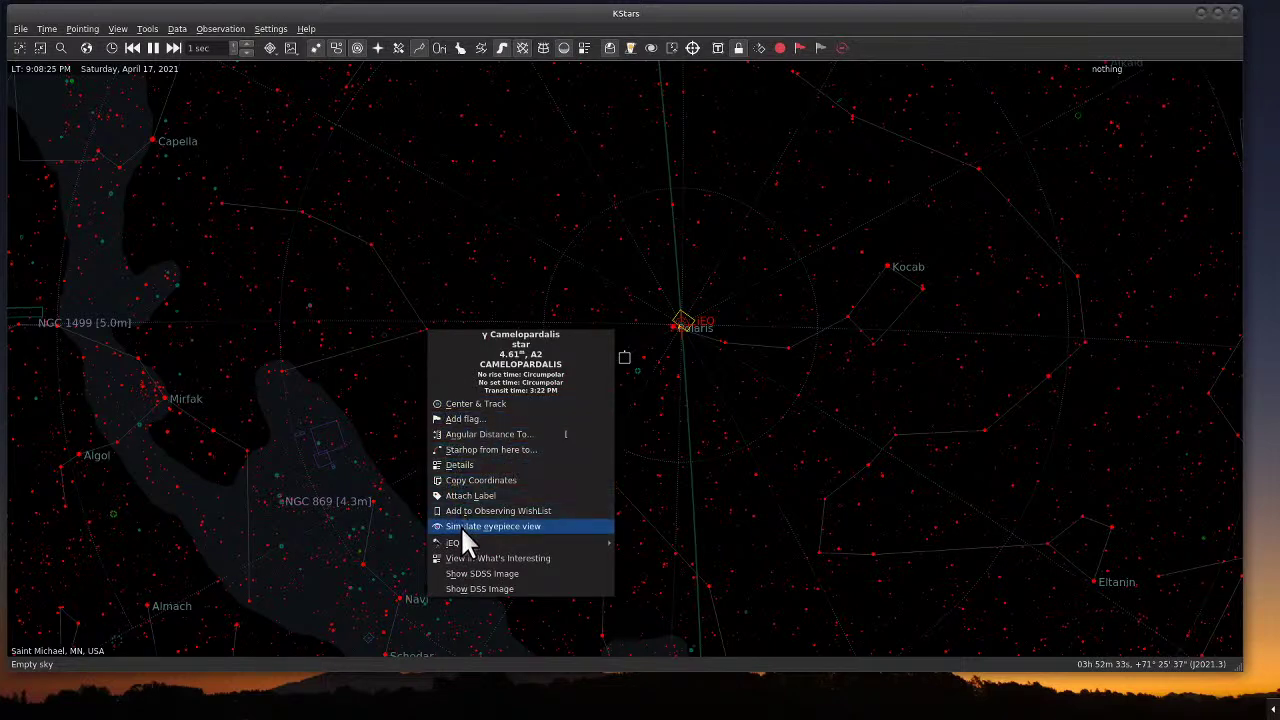
mouse_move(469, 543)
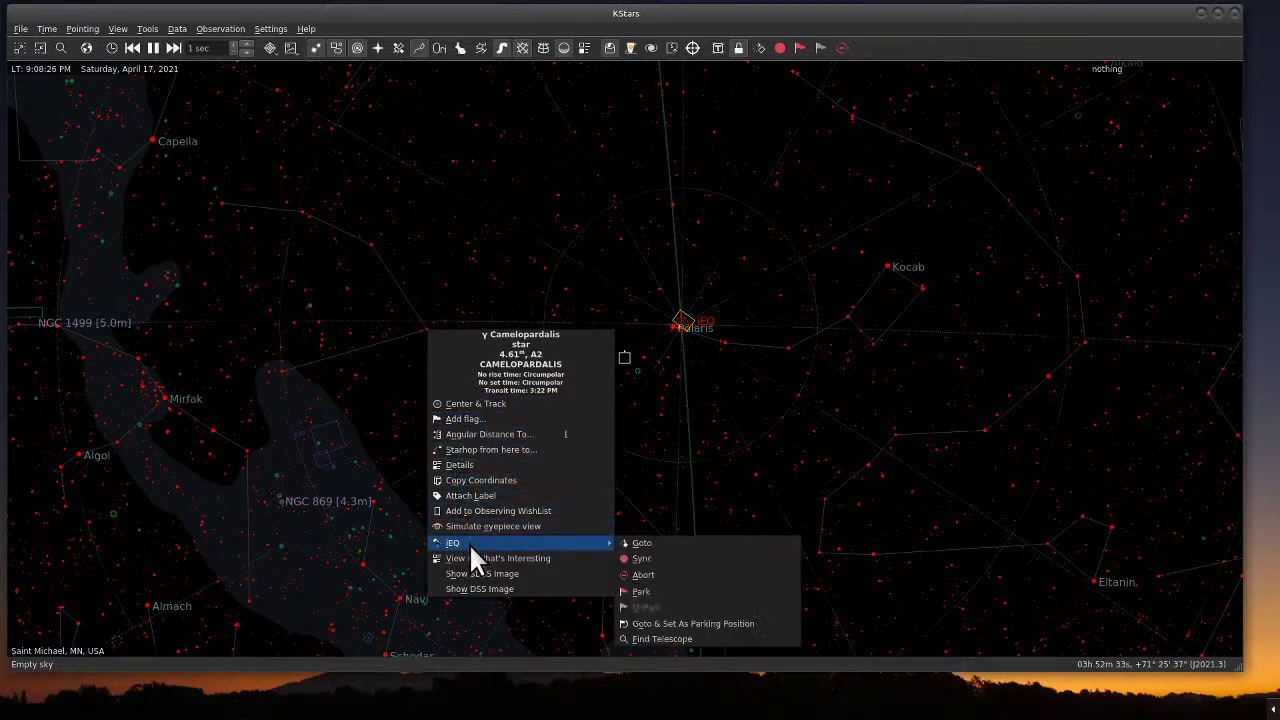
left_click(638, 545)
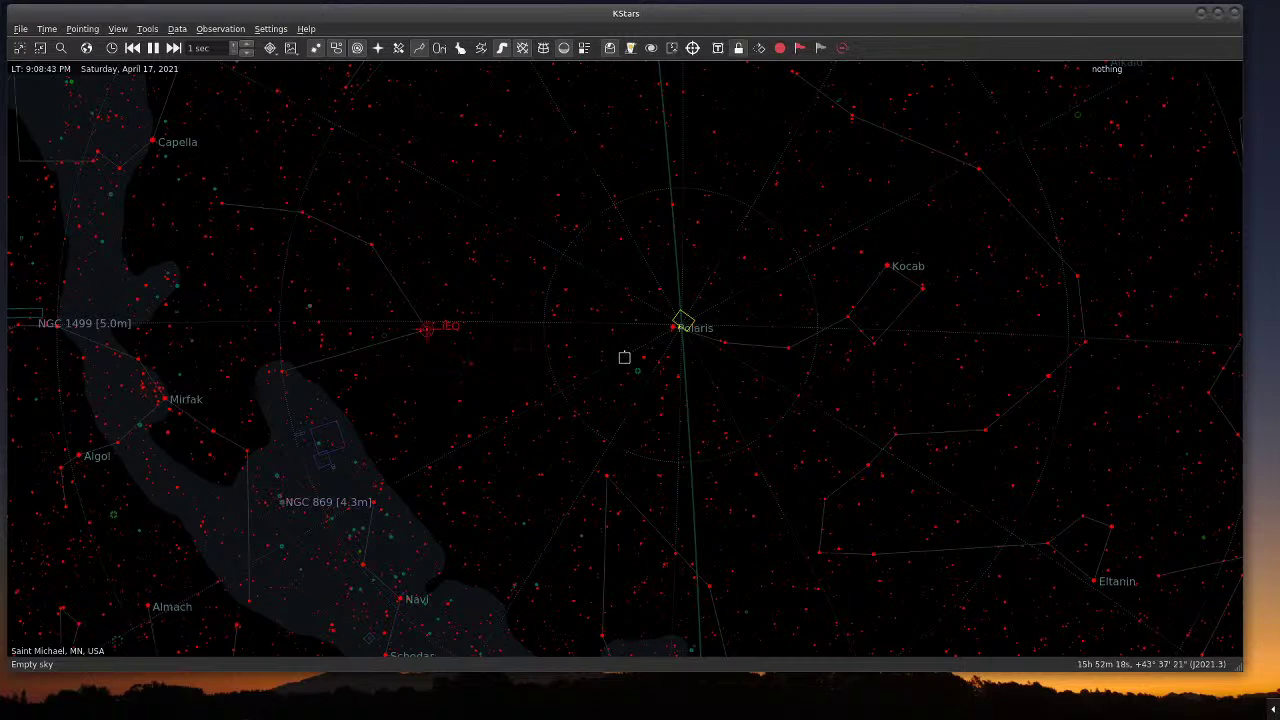
- Bring the Ekos window back into view and show the Align module's Solution Results
left_click_drag(1279, 110, 533, 82)
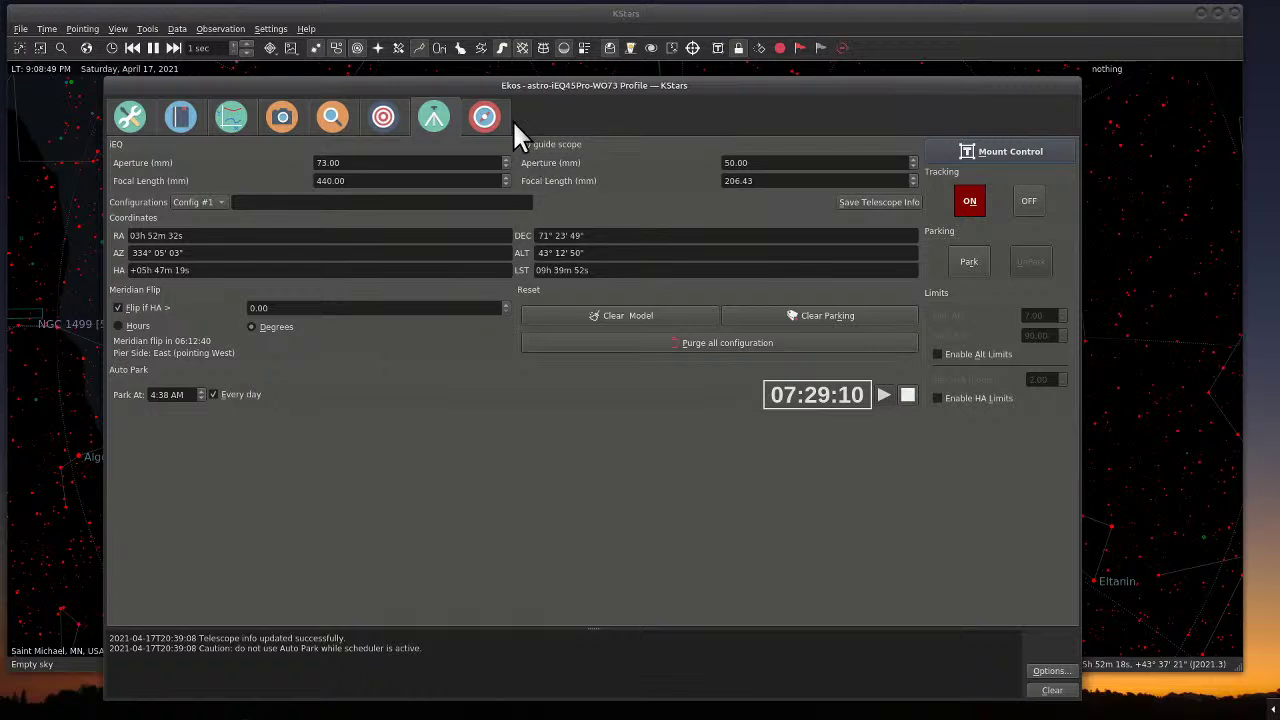
left_click(383, 117)
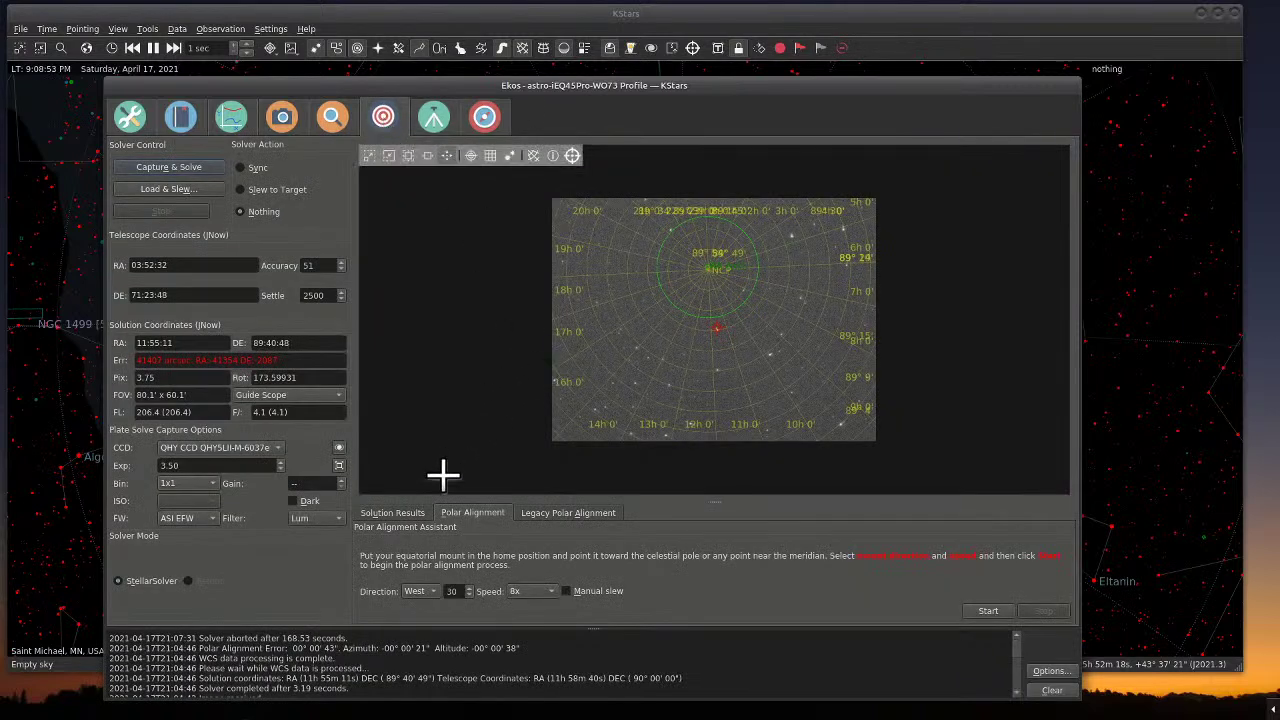
left_click(394, 512)
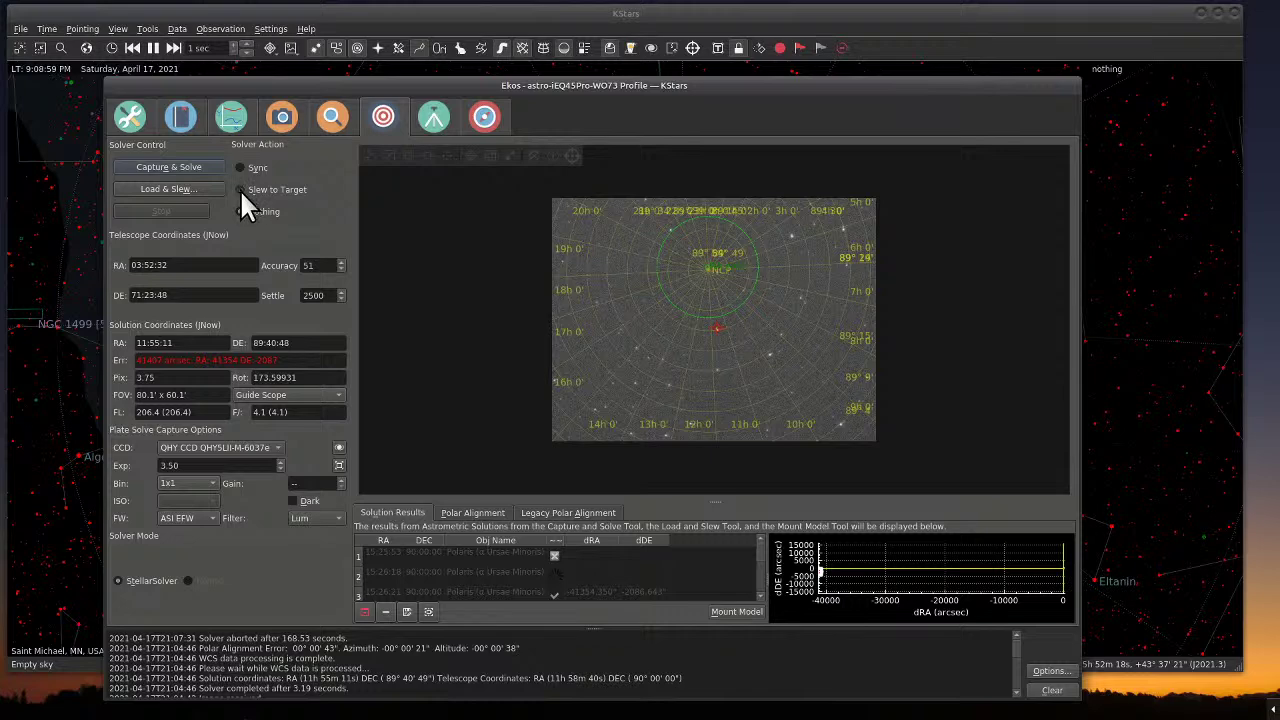
- Set the solver action to Slew to Target, select the ZWO CCD ASI533MC Pro camera and open the telescope choices for plate solving
left_click(272, 447)
left_click(254, 429)
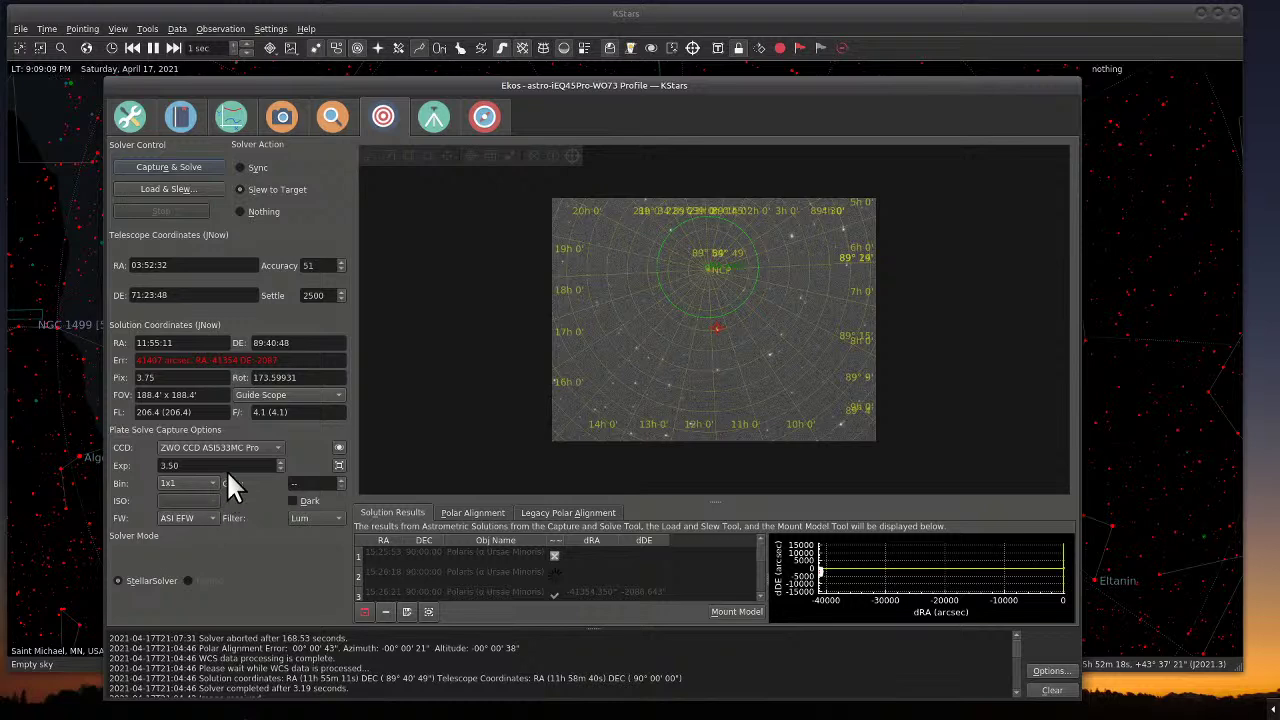
left_click(326, 392)
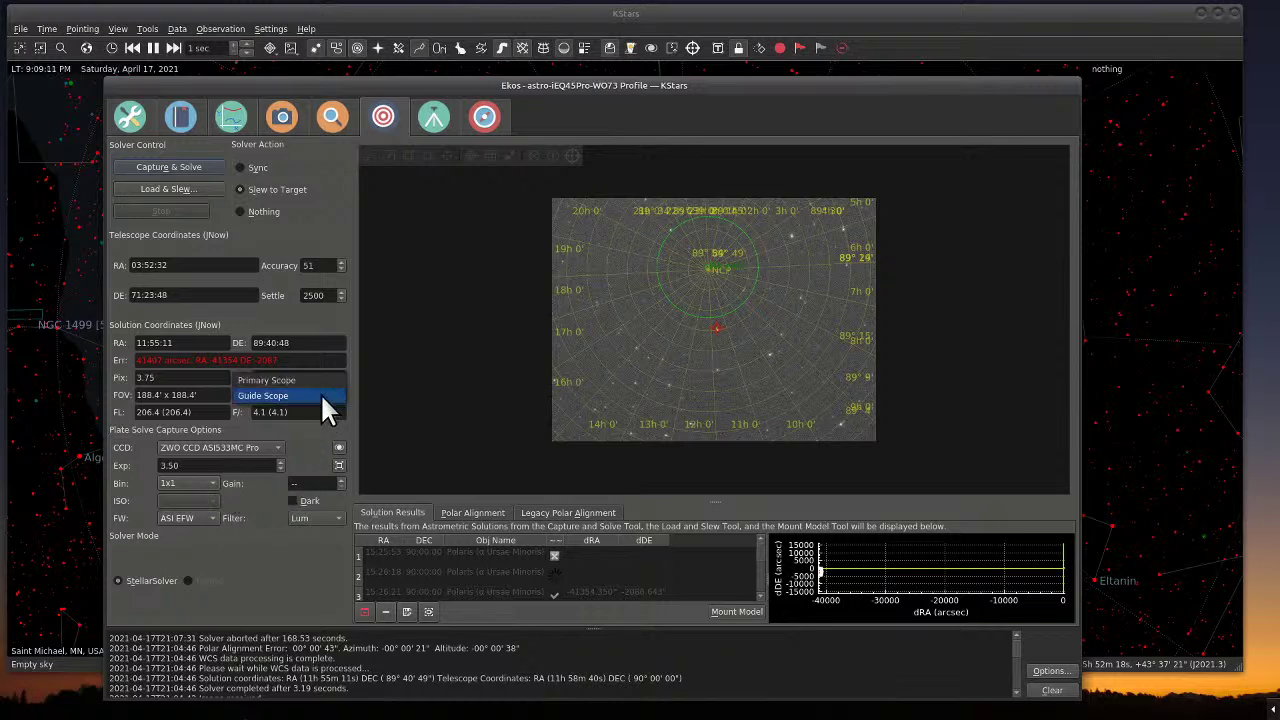